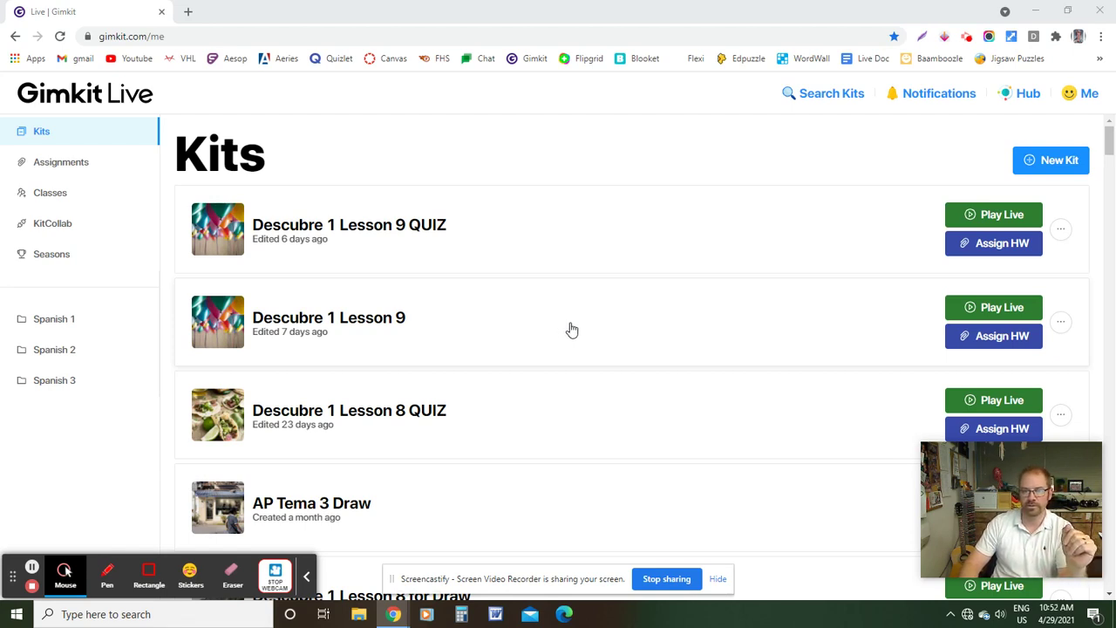
Open the options menu for the Descubre 1 Lesson 9 QUIZ kit on the Kits page
left_click(1059, 323)
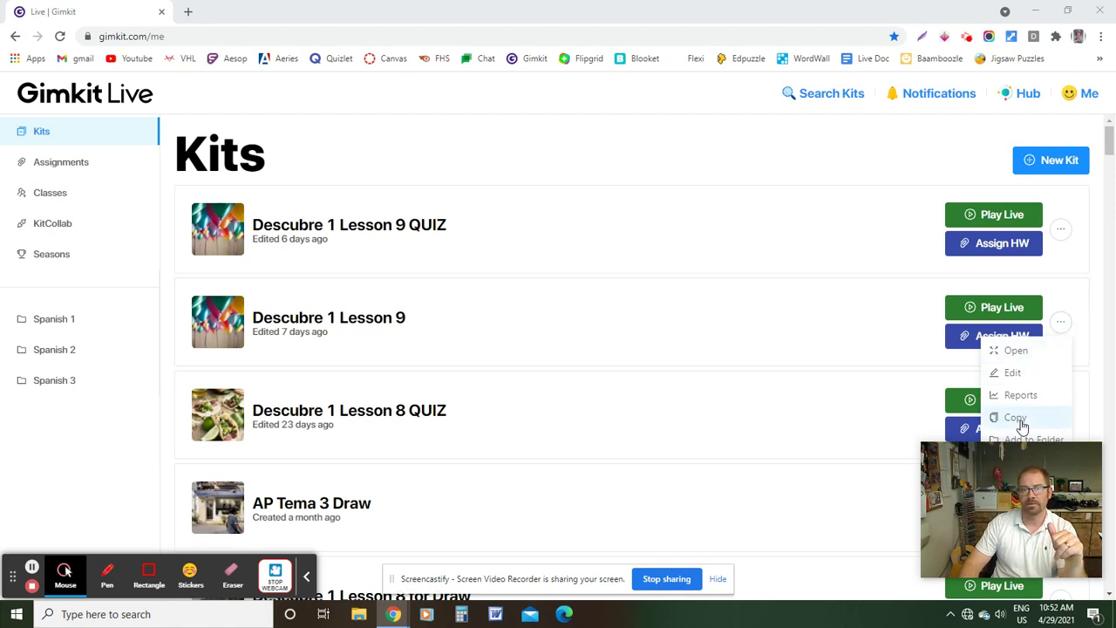
left_click(505, 219)
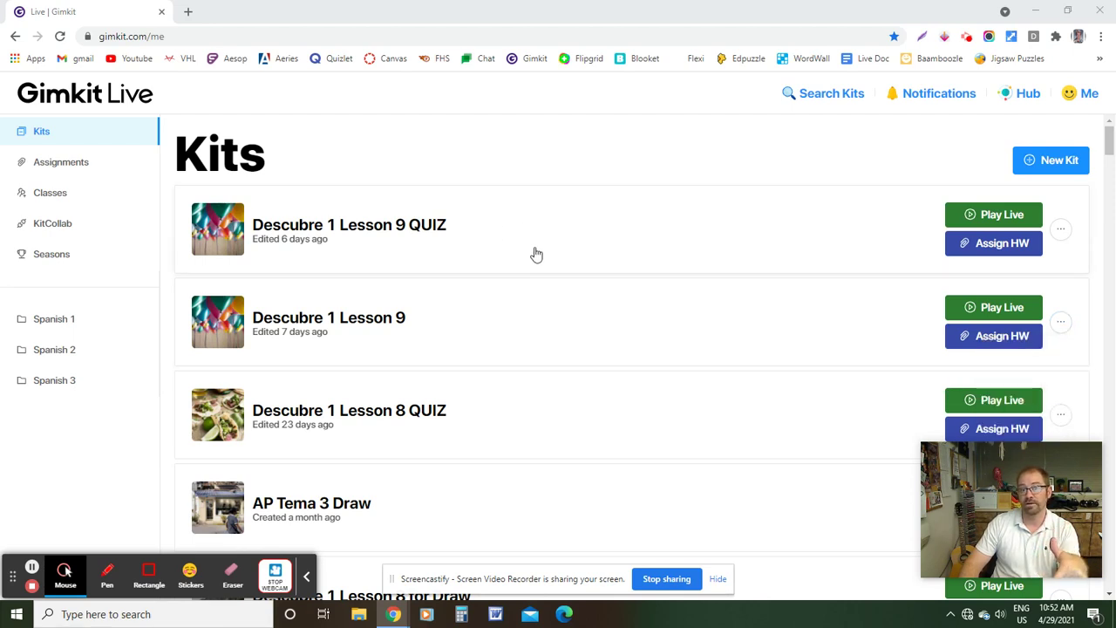
left_click(1061, 229)
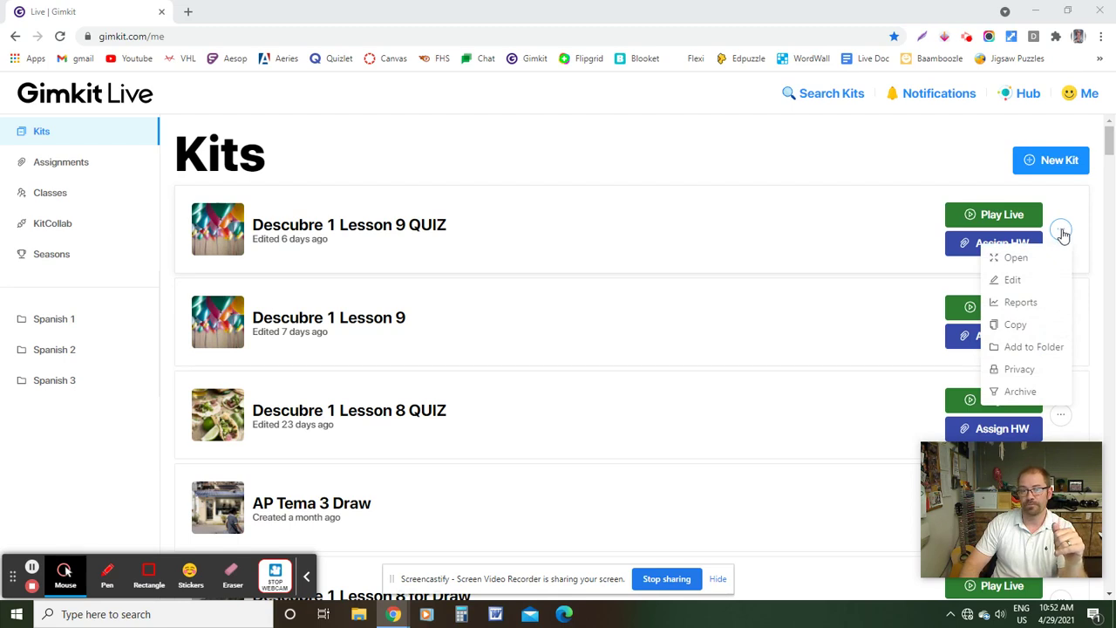
Choose Edit on the Descubre 1 Lesson 9 QUIZ kit to open it in Kit Creator
left_click(1013, 281)
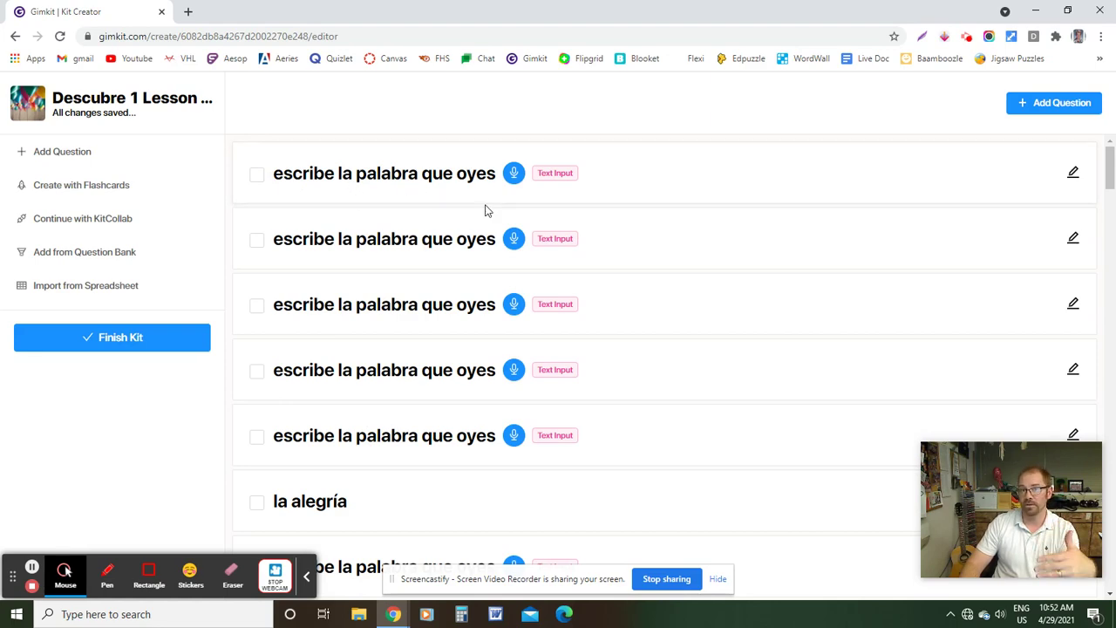
left_click(631, 178)
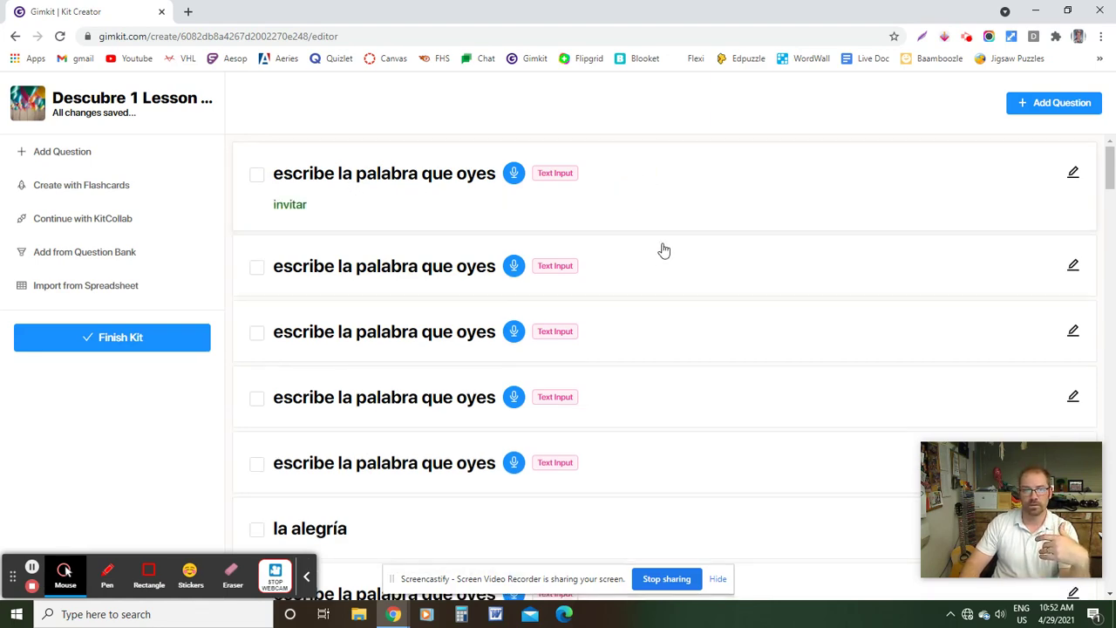
left_click(1074, 171)
left_click(519, 171)
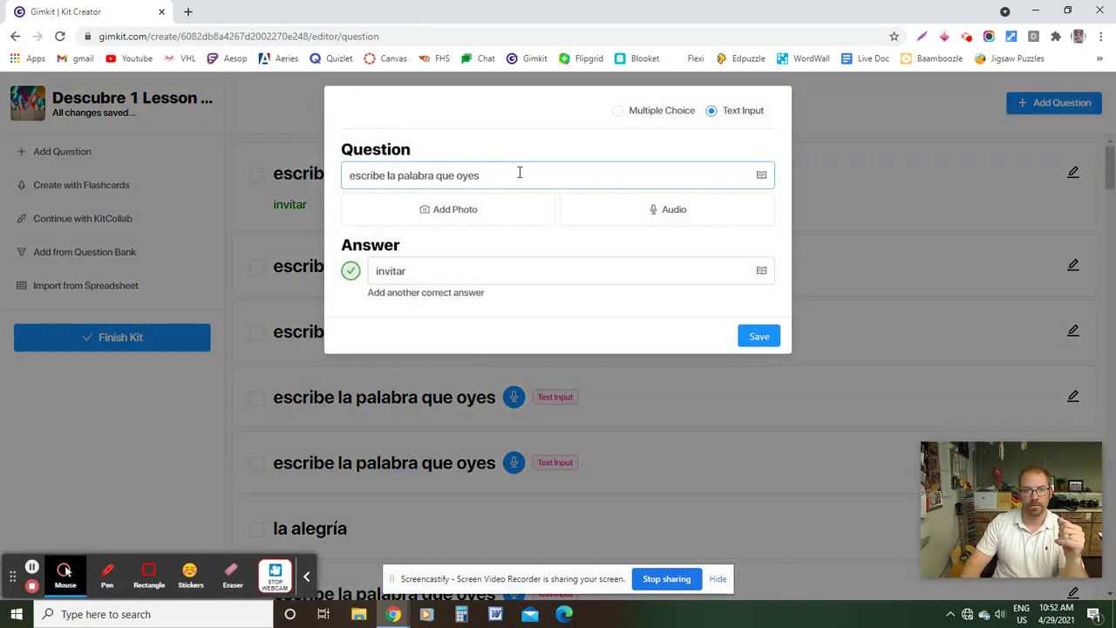
left_click_drag(520, 171, 337, 174)
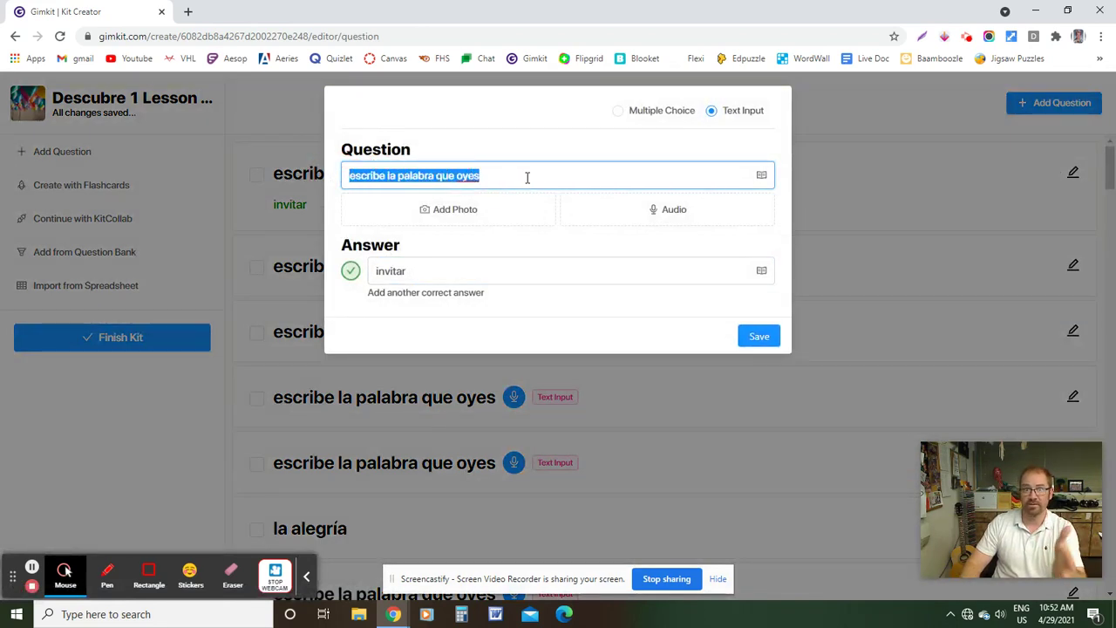
double_click(388, 271)
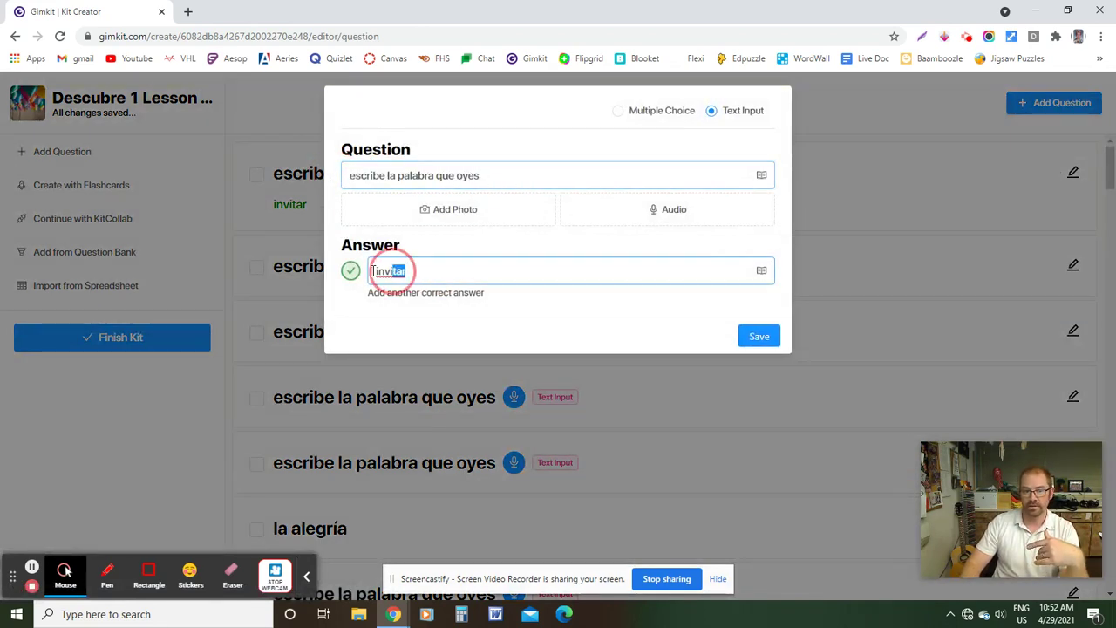
left_click(563, 272)
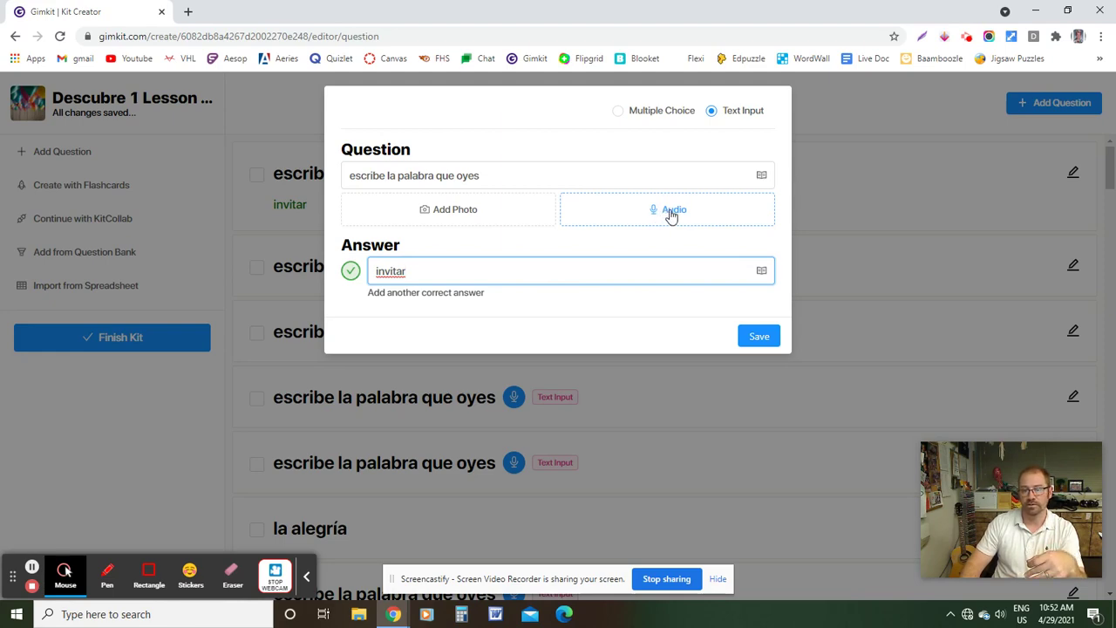
left_click(671, 213)
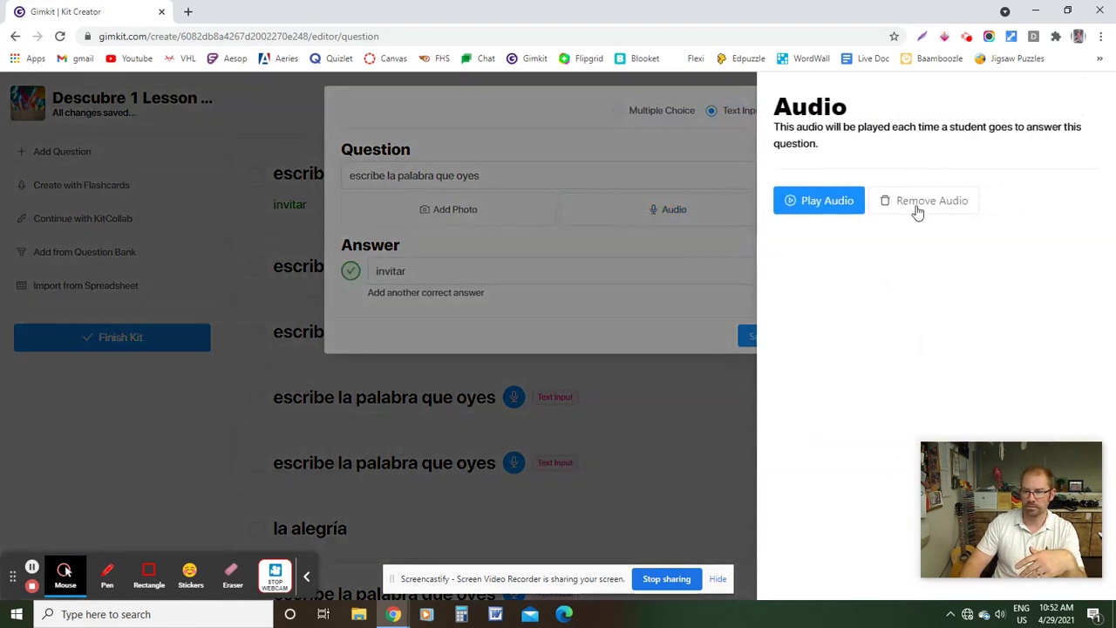
left_click(825, 203)
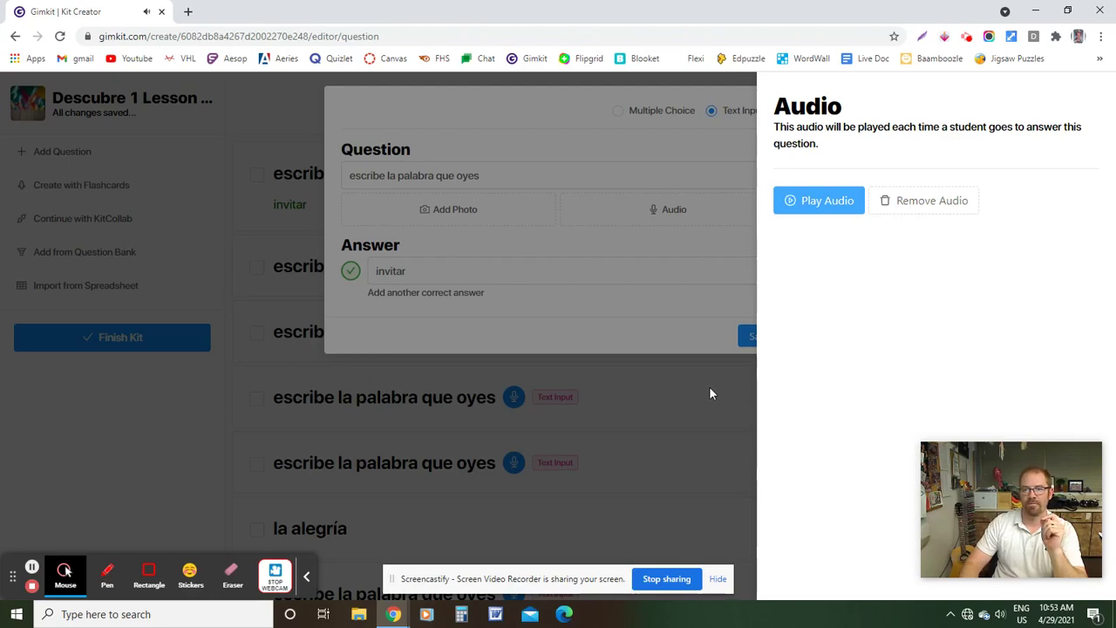
left_click(709, 388)
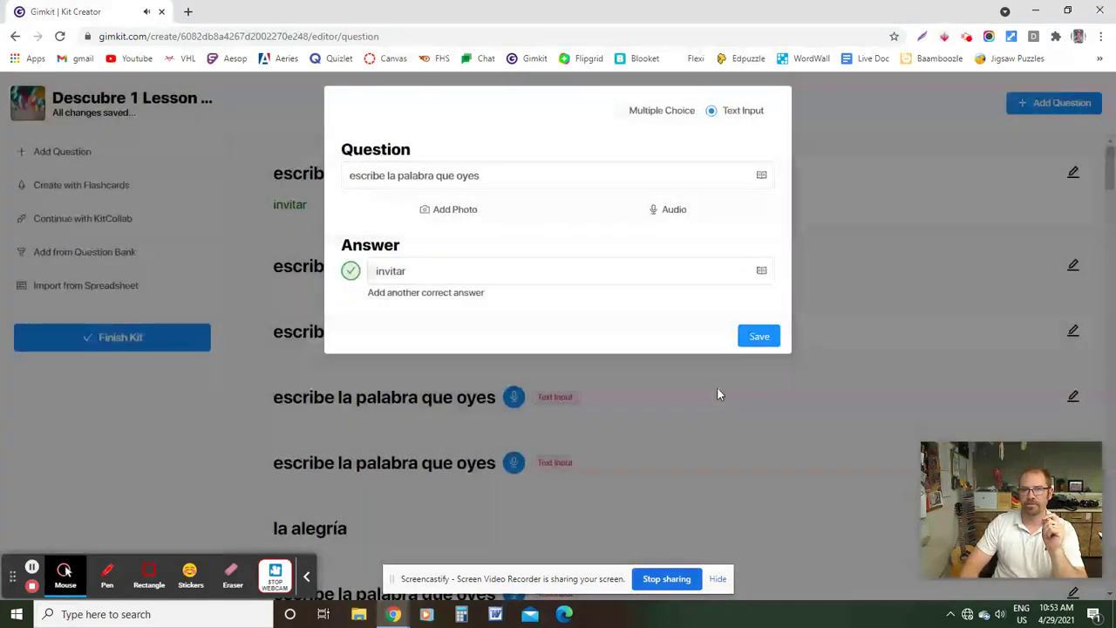
left_click(902, 261)
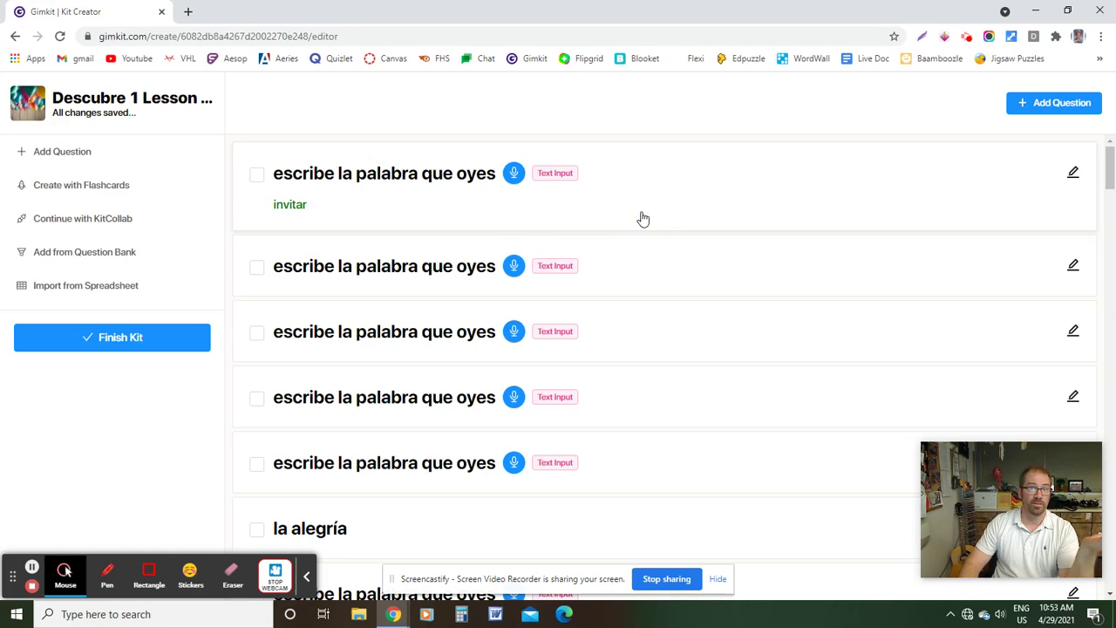
scroll(643, 217, "down", 4)
scroll(365, 251, "up", 1)
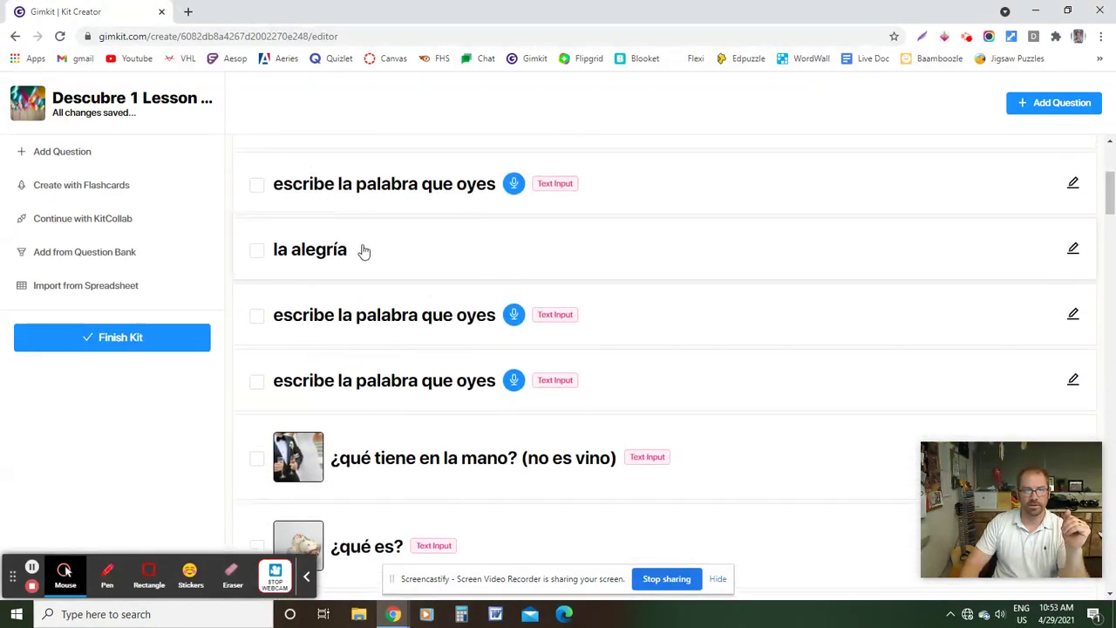
left_click(410, 259)
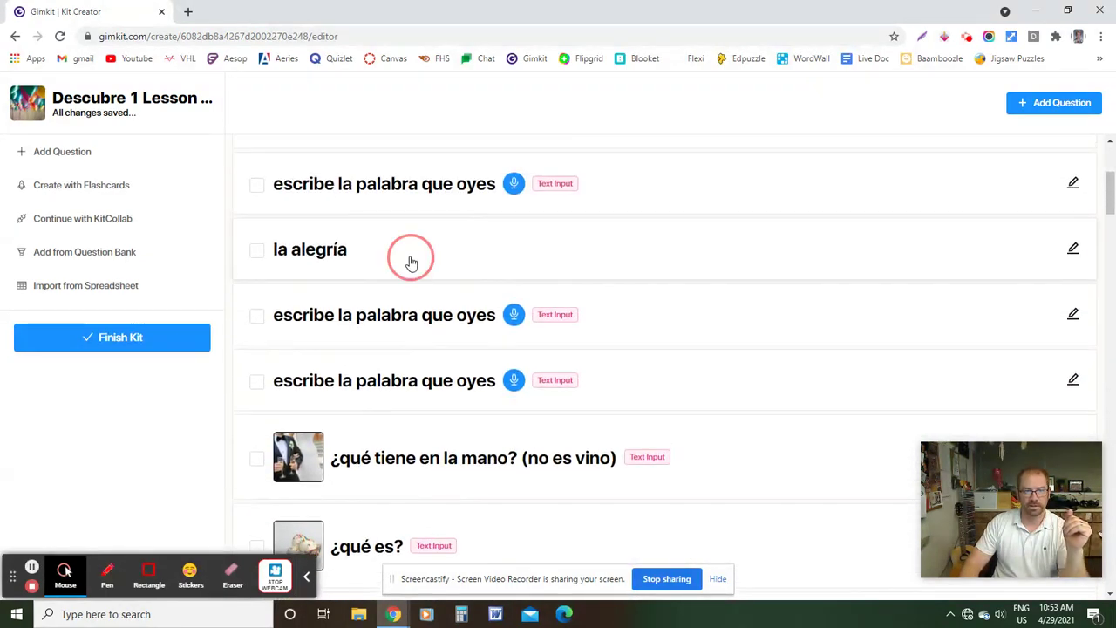
left_click(553, 266)
scroll(625, 273, "down", 2)
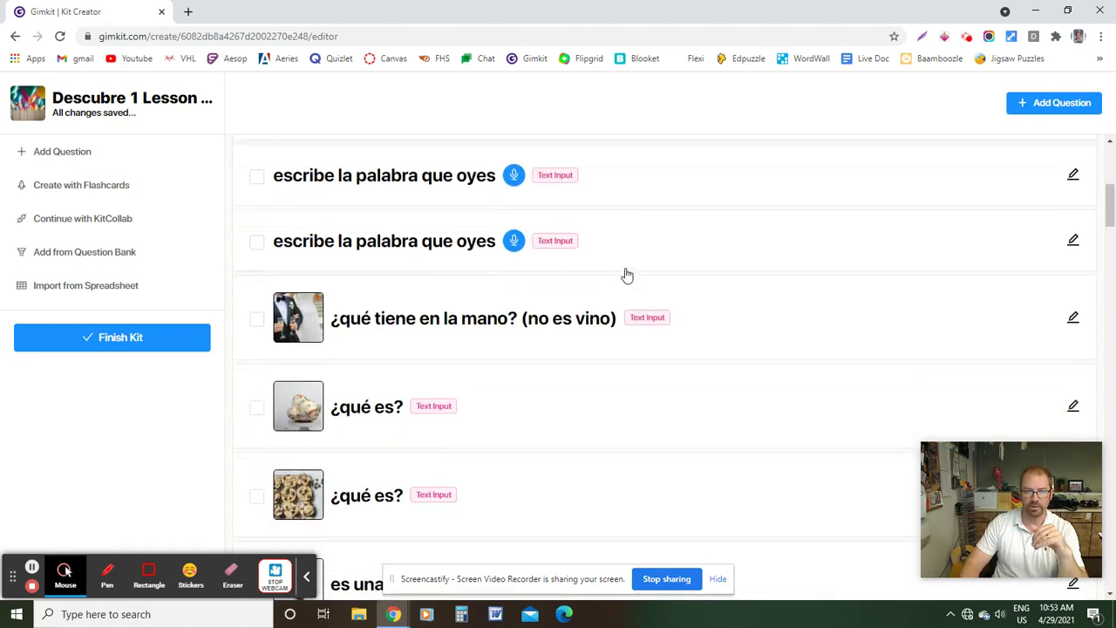
scroll(633, 337, "down", 2)
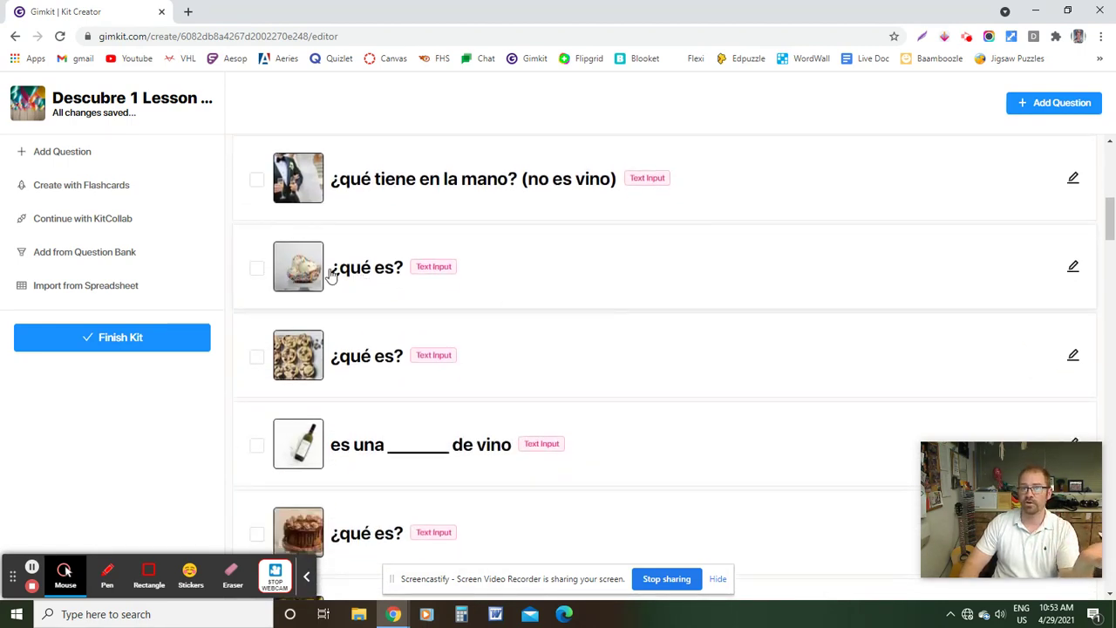
left_click(1072, 268)
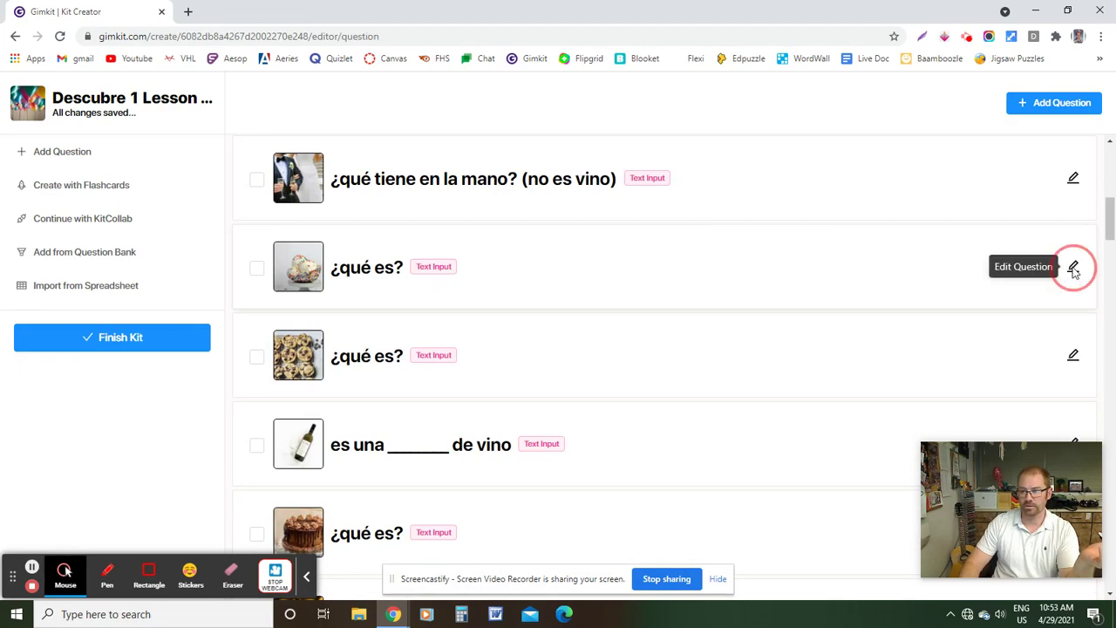
left_click(744, 114)
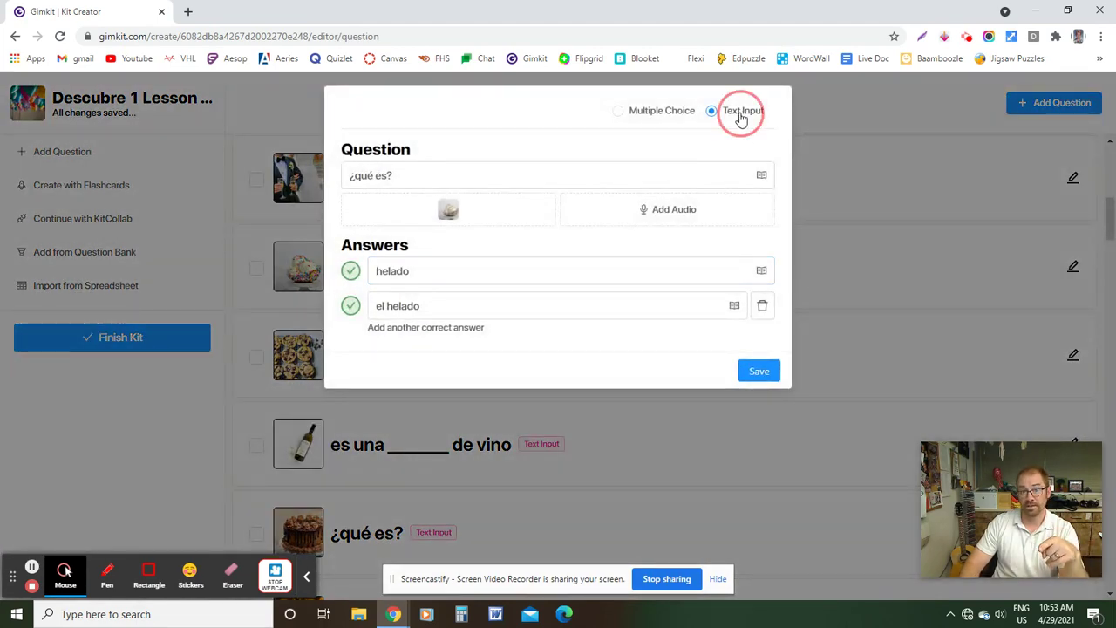
triple_click(744, 113)
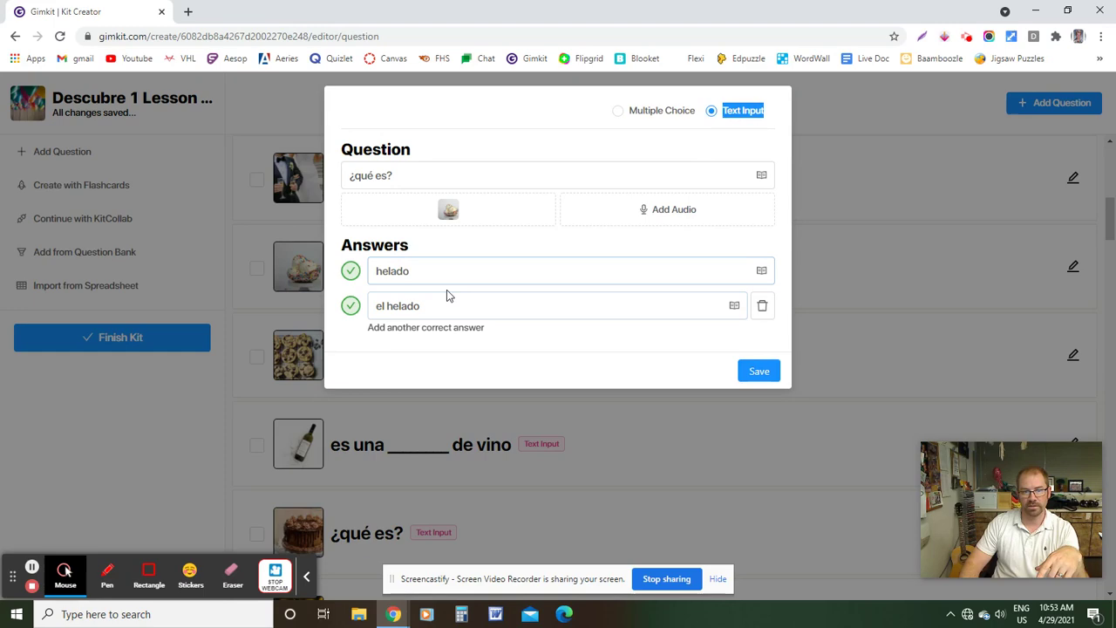
triple_click(424, 174)
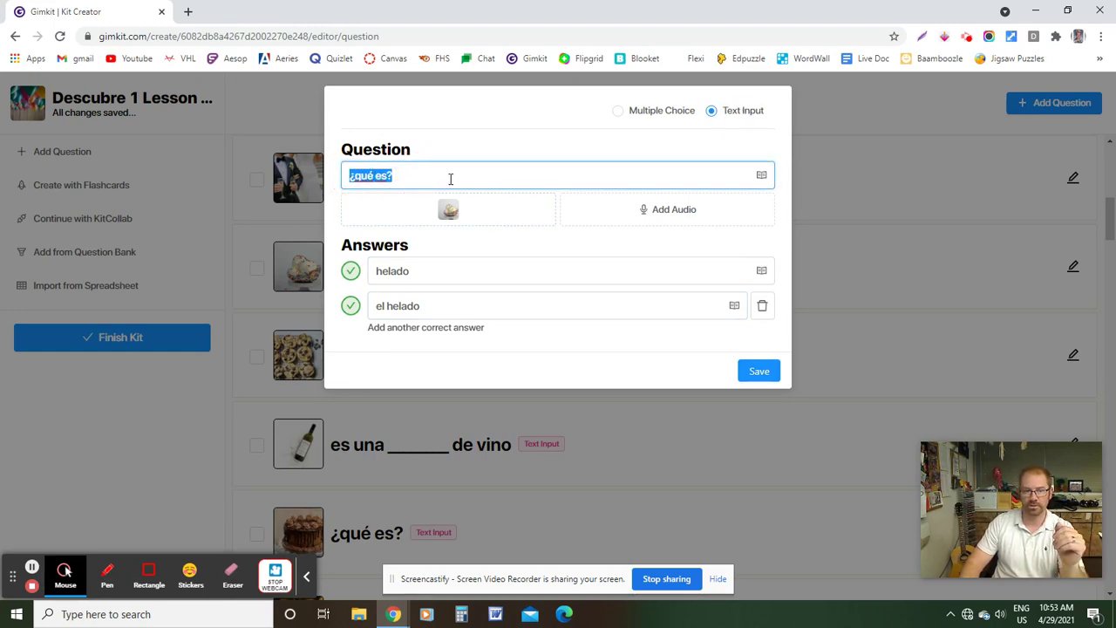
left_click(492, 212)
left_click(751, 336)
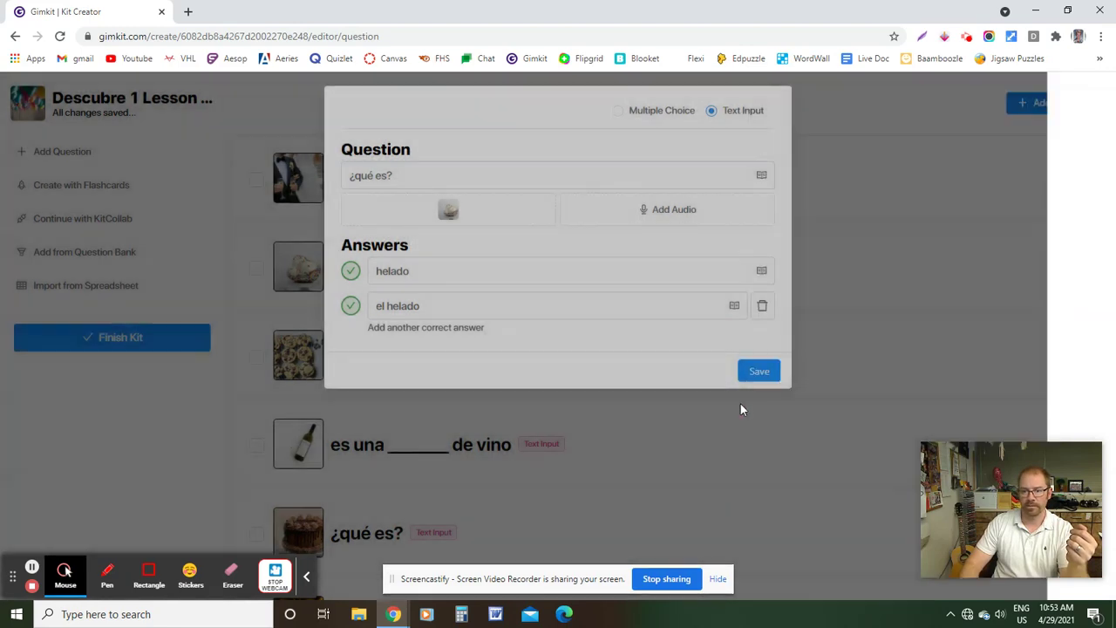
Review the 'opuesto de pasarlo mal' question, browsing photo search without adding an image
left_click(927, 244)
scroll(531, 252, "down", 5)
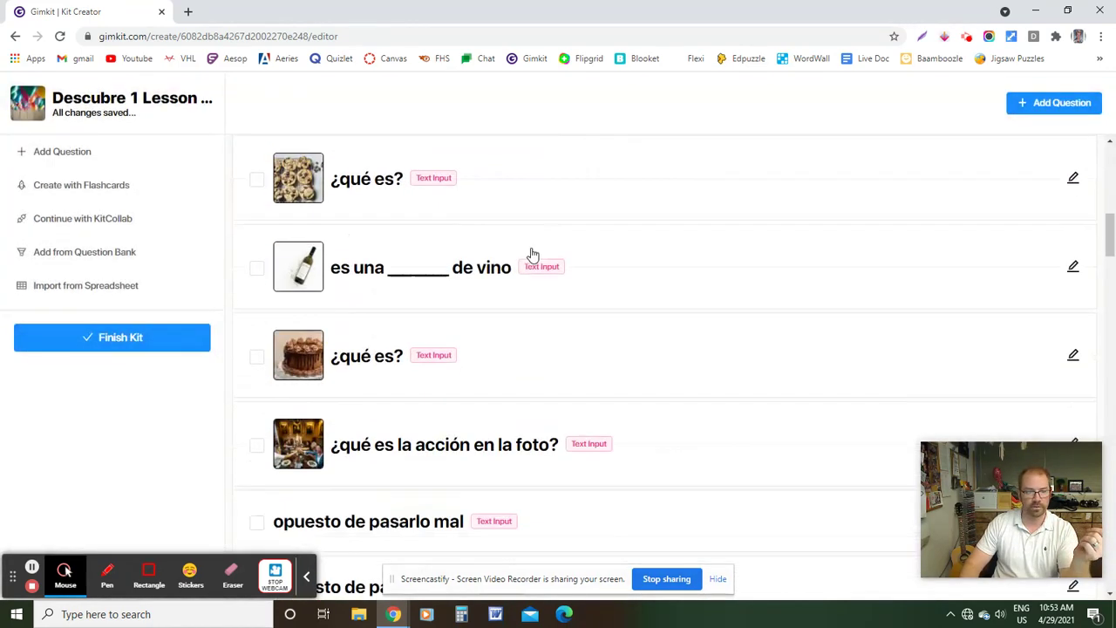
left_click(1073, 281)
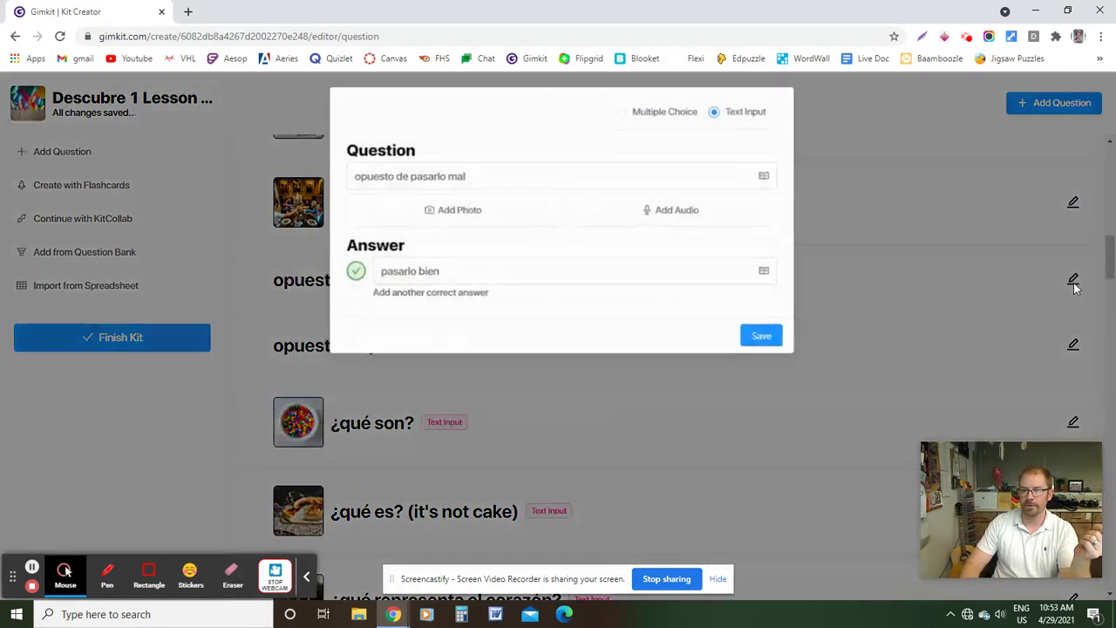
left_click(471, 211)
left_click(838, 181)
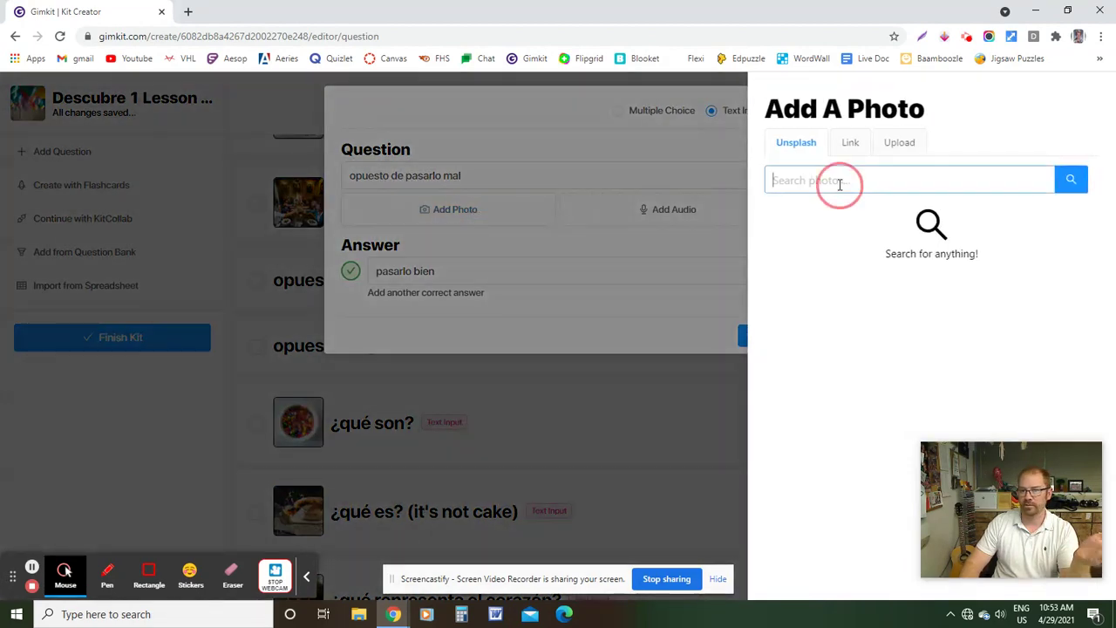
left_click(622, 404)
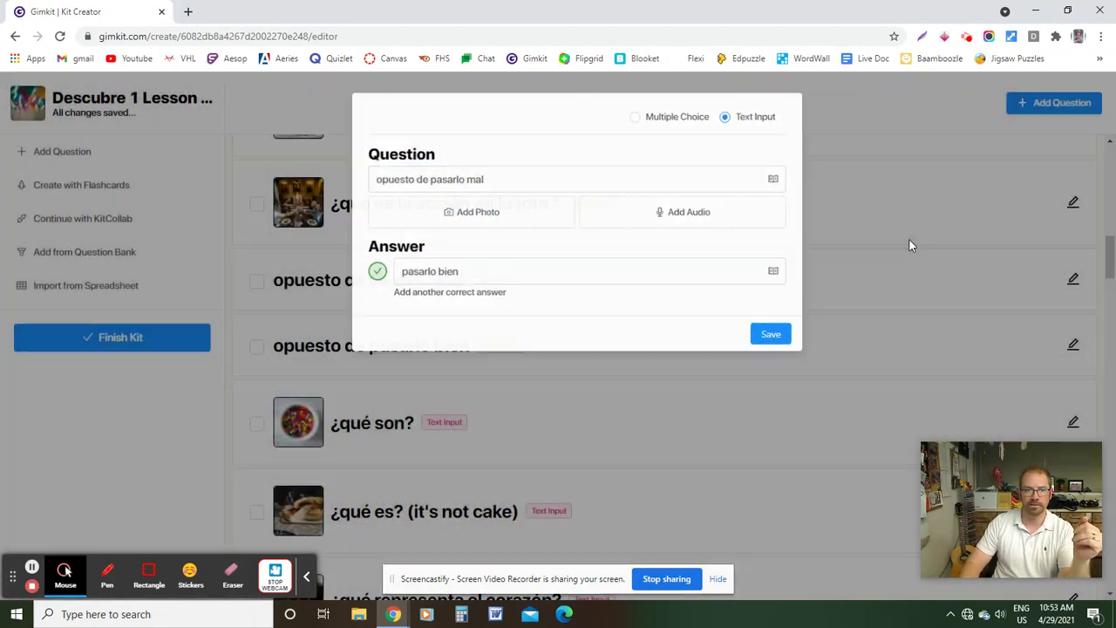
left_click(911, 240)
scroll(440, 388, "up", 2)
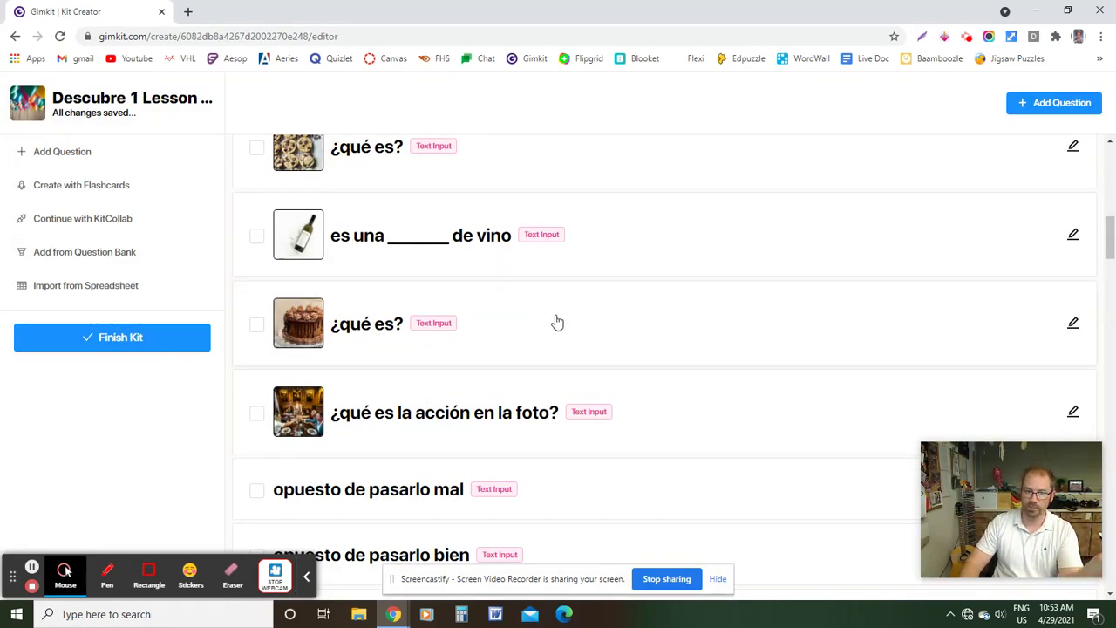
Check that the 25 de diciembre question accepts both 'navidad' and 'la navidad'
scroll(700, 312, "down", 3)
scroll(629, 361, "down", 5)
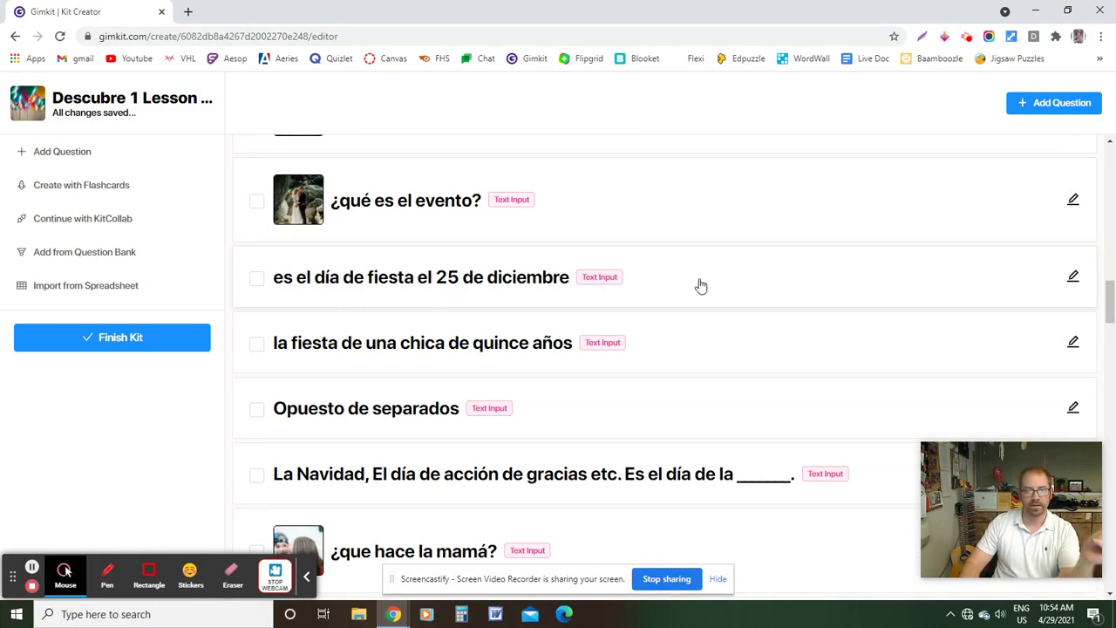
left_click(1074, 276)
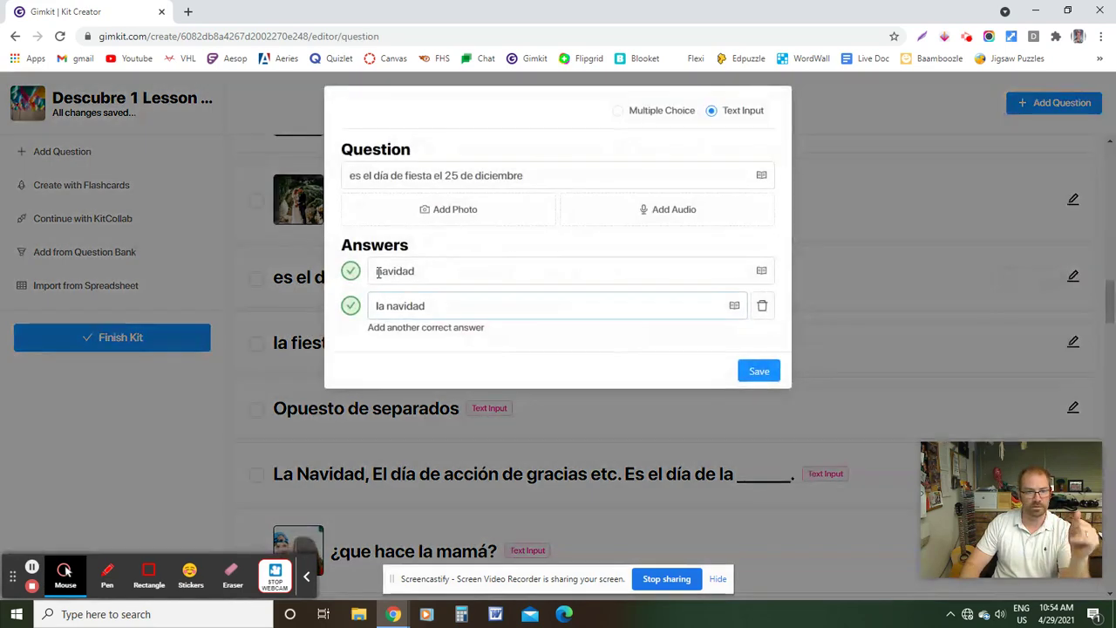
double_click(388, 270)
triple_click(414, 305)
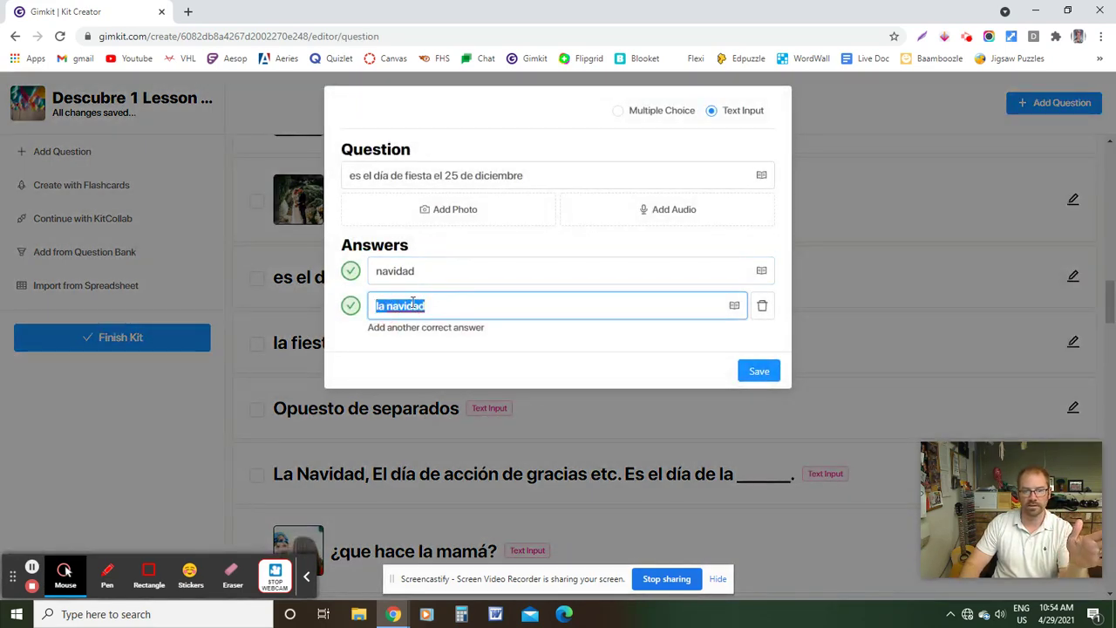
left_click(916, 297)
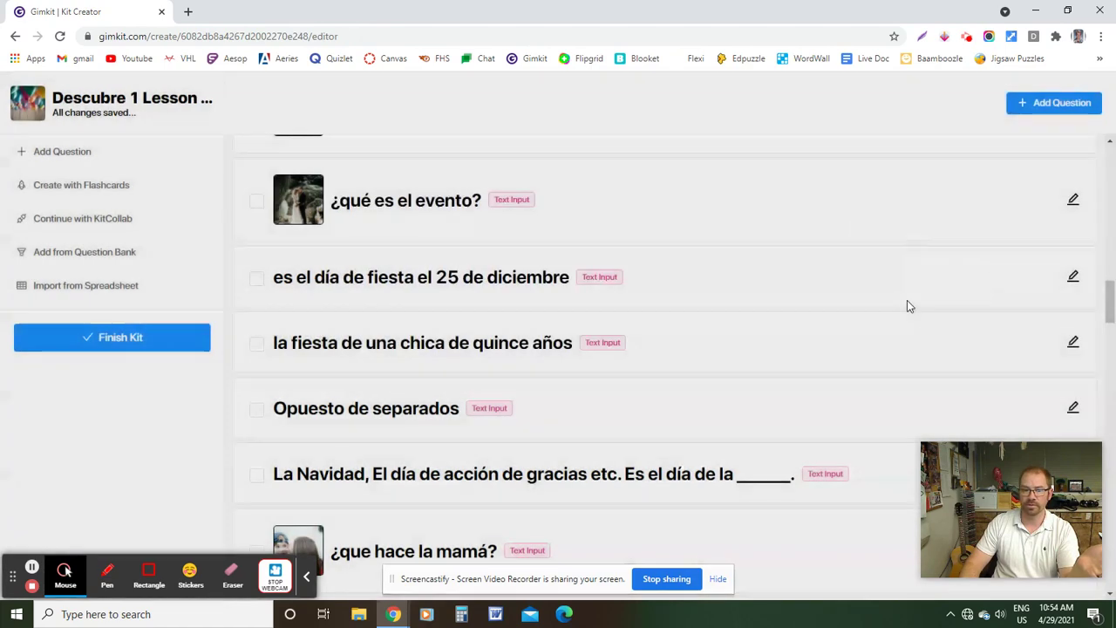
Scroll through the finished question list, then return to the Kits dashboard
scroll(642, 393, "down", 3)
scroll(642, 392, "down", 18)
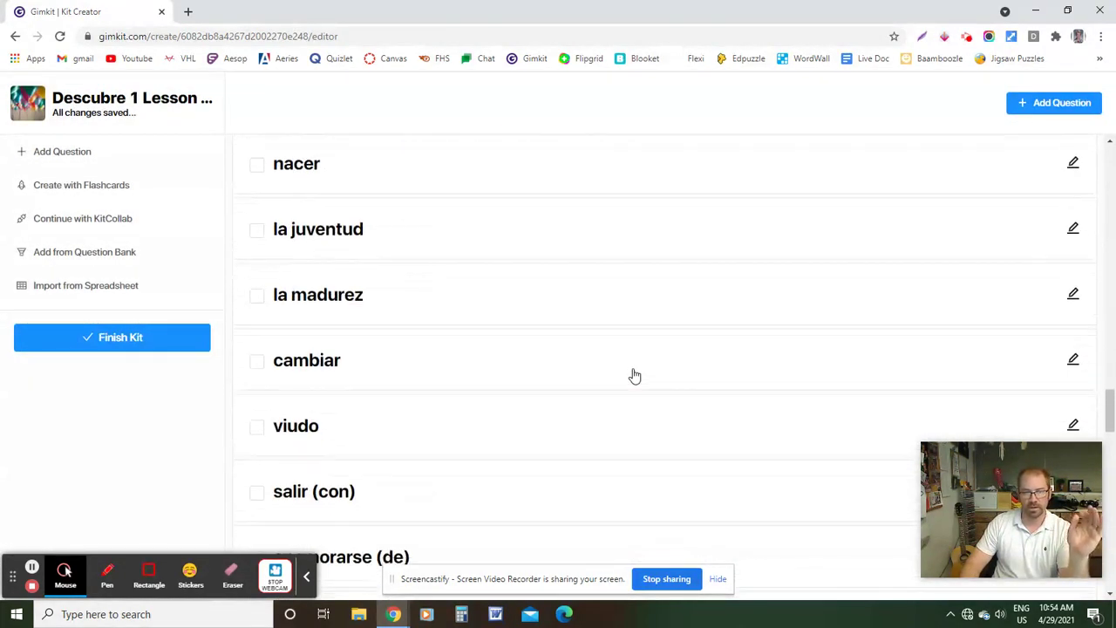
scroll(611, 384, "down", 6)
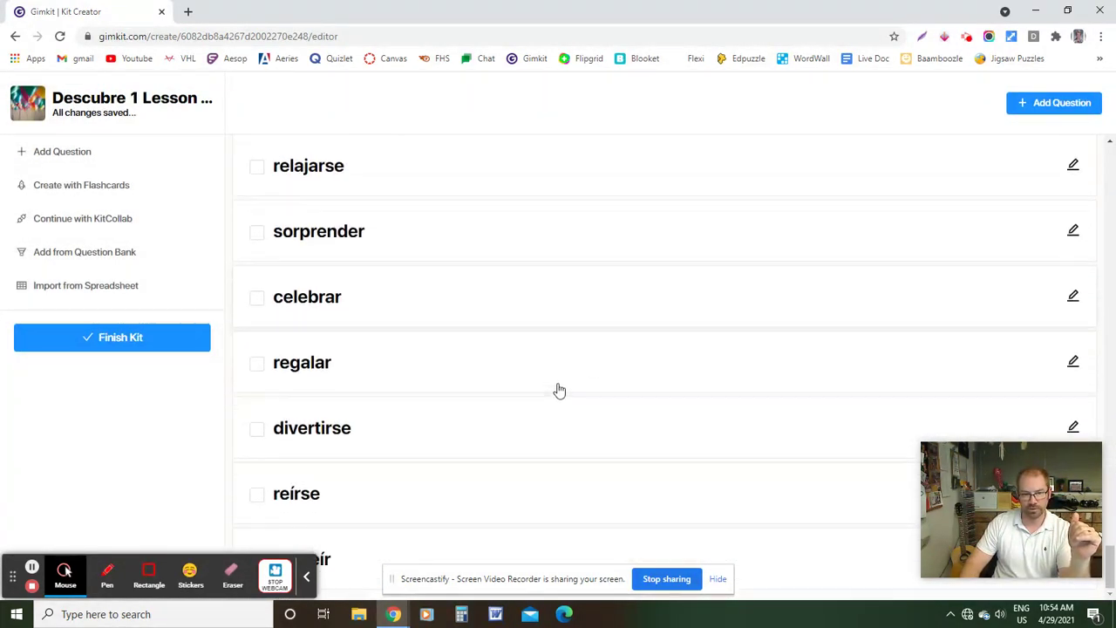
scroll(573, 389, "up", 10)
scroll(562, 390, "up", 15)
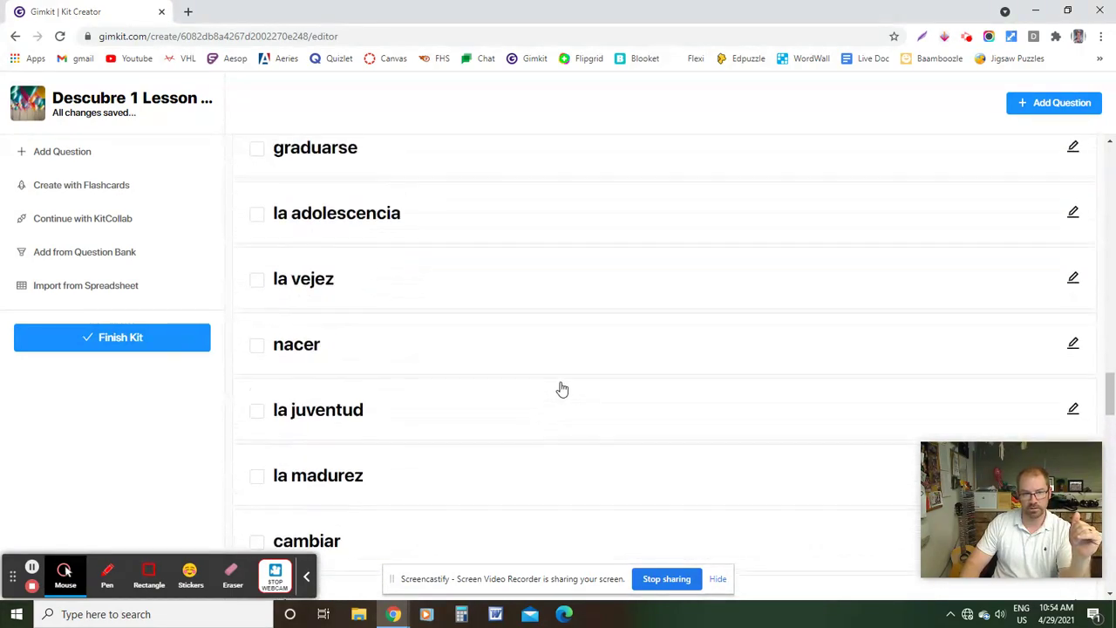
scroll(562, 386, "up", 20)
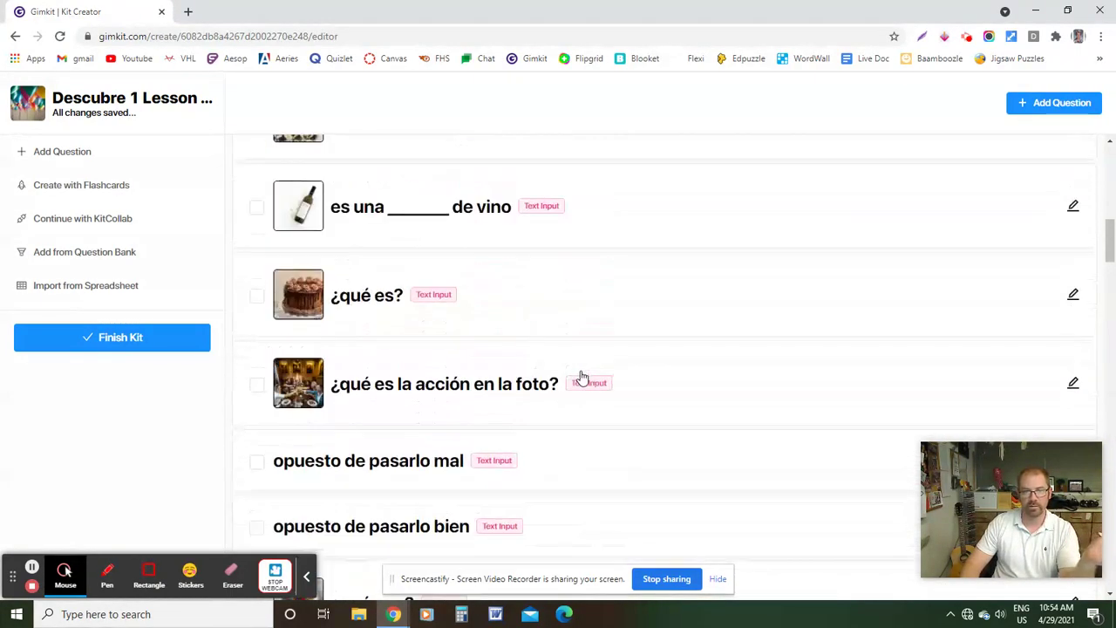
scroll(573, 345, "down", 4)
scroll(573, 349, "up", 5)
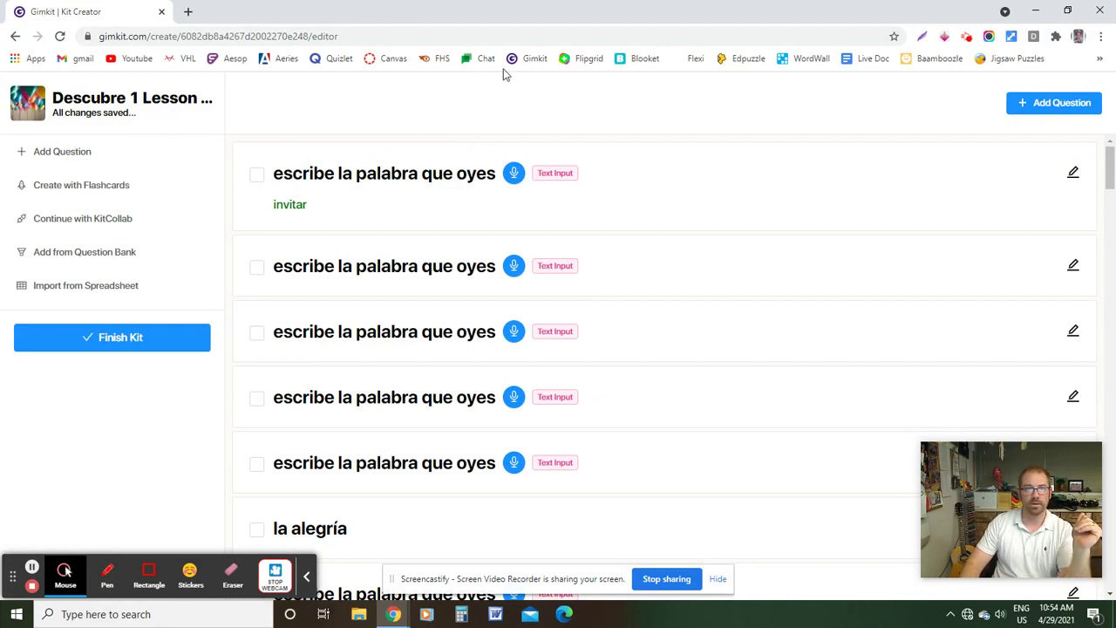
left_click(529, 59)
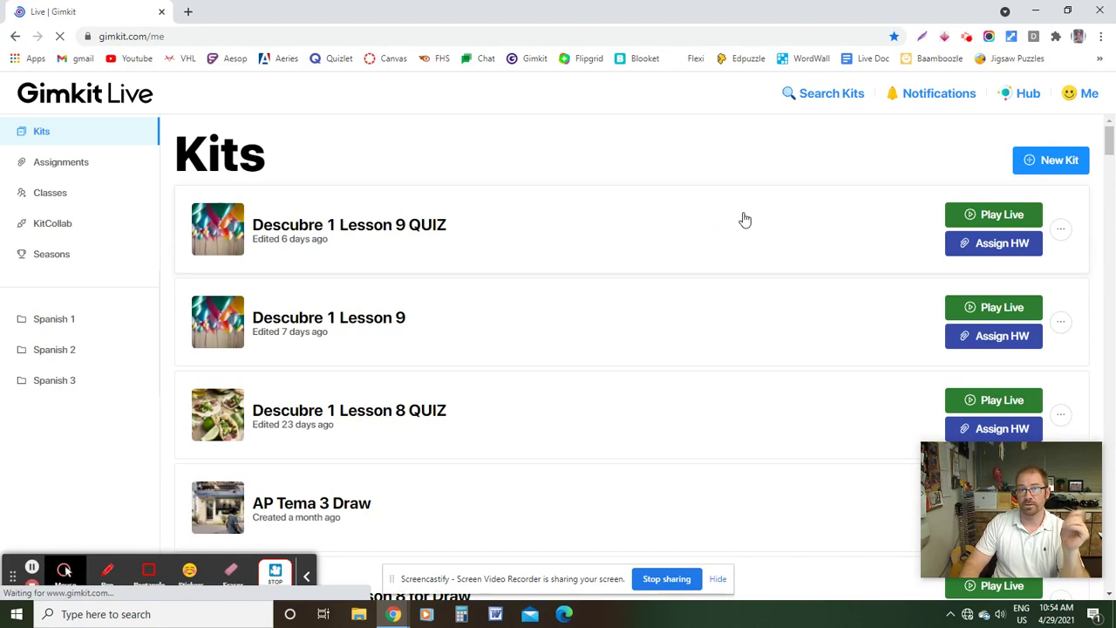
Host Descubre 1 Lesson 9 QUIZ live in Classic mode with a 20-minute time goal
left_click(978, 218)
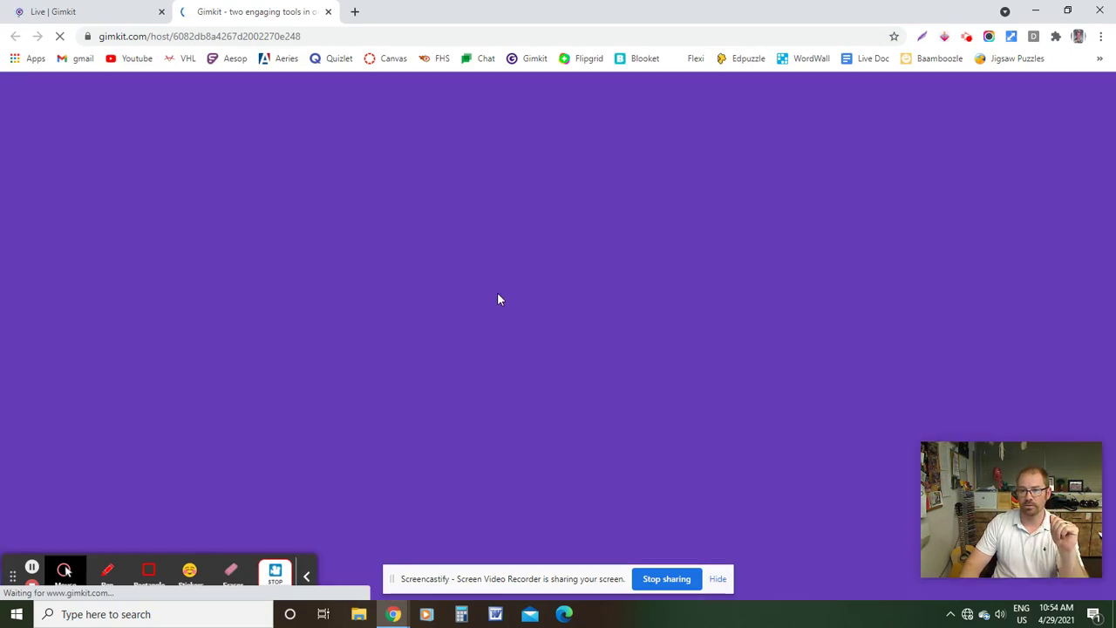
scroll(634, 341, "down", 2)
scroll(636, 341, "down", 2)
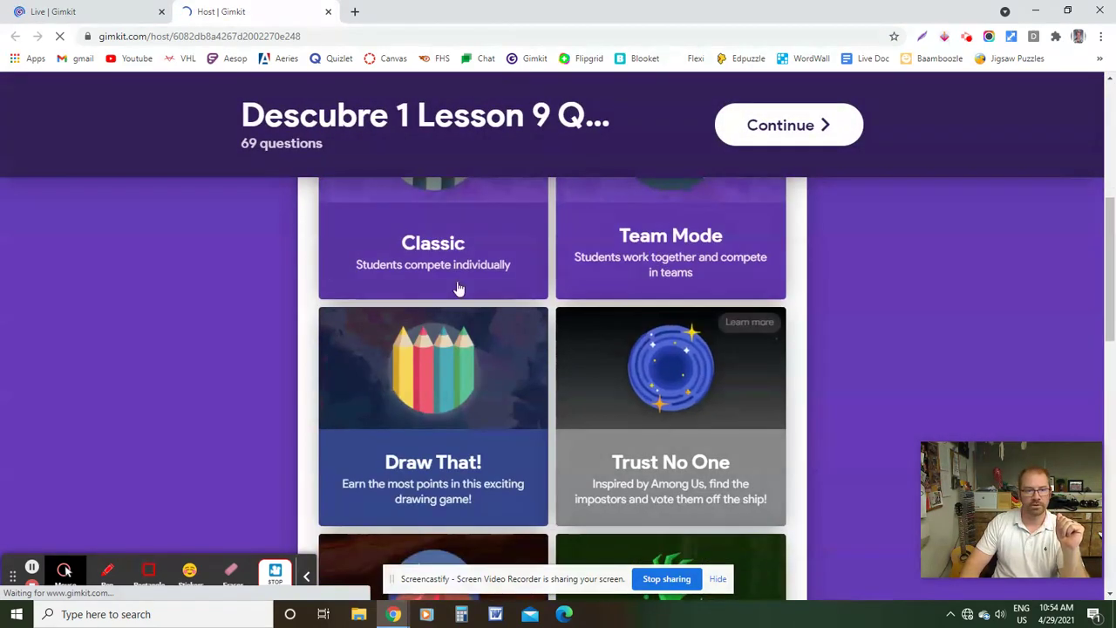
left_click(444, 249)
double_click(691, 348)
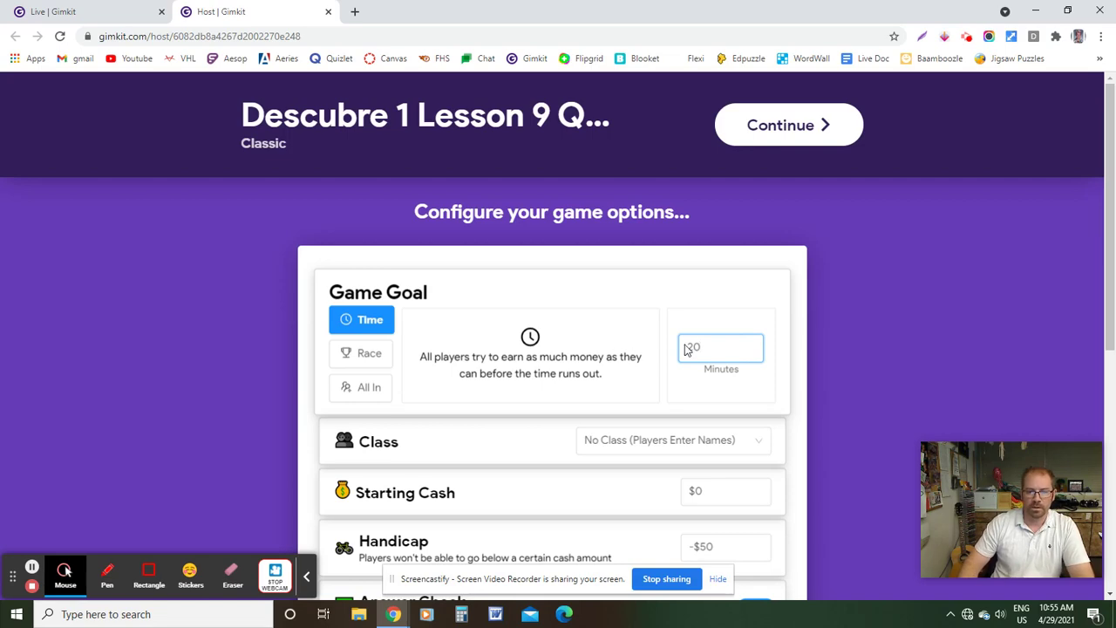
Switch on Clean Powerups Only in the Classic game's Shop Options
scroll(724, 331, "down", 2)
left_click(750, 350)
scroll(765, 367, "down", 1)
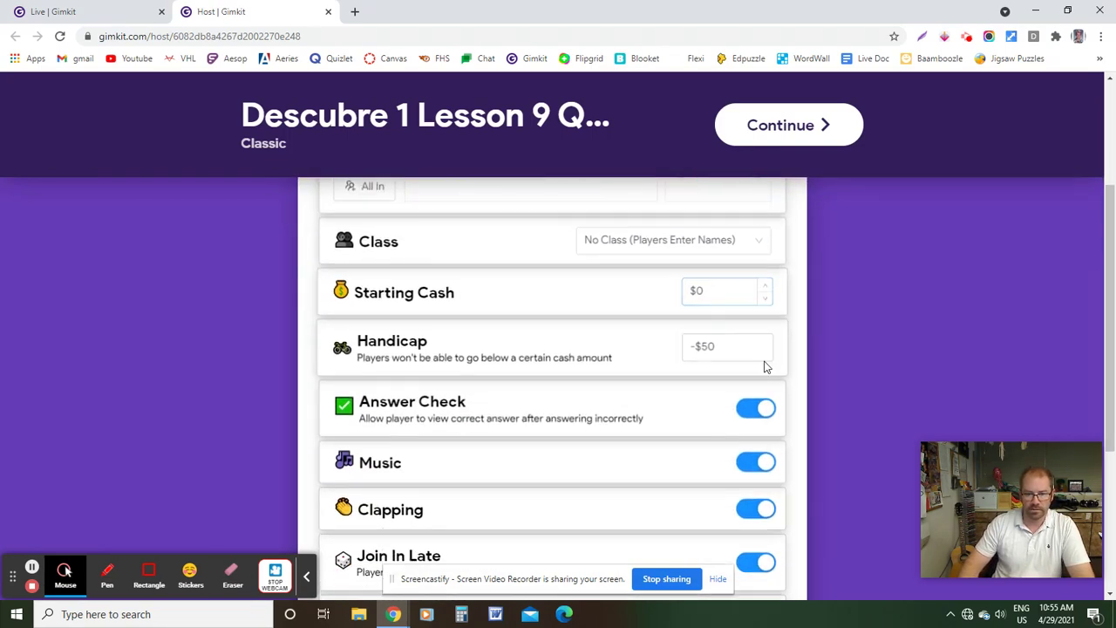
scroll(759, 418, "down", 3)
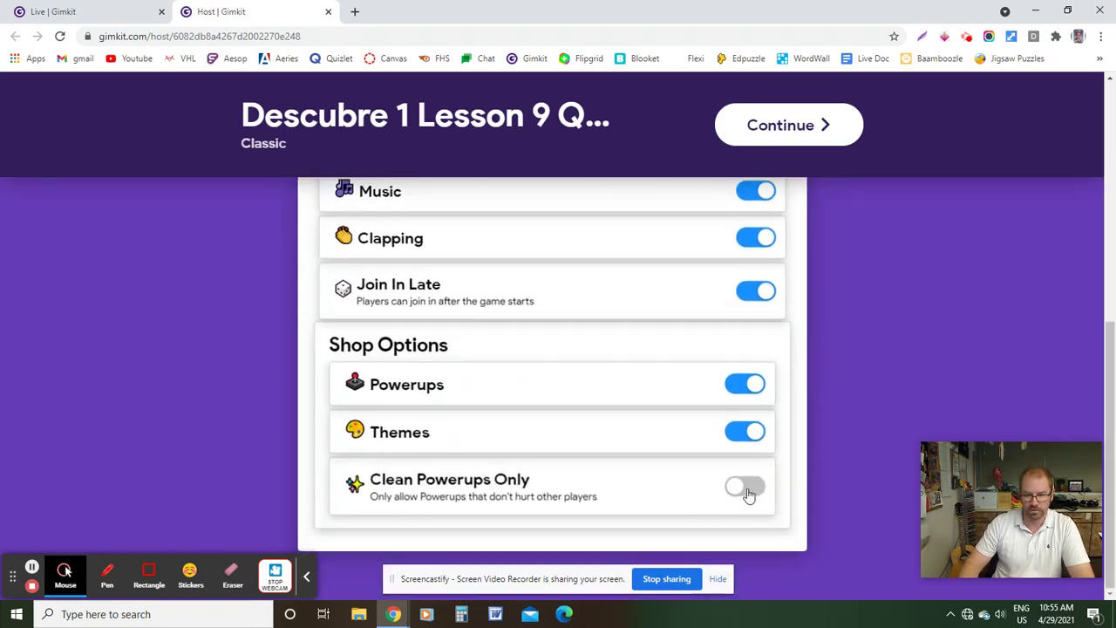
left_click(746, 488)
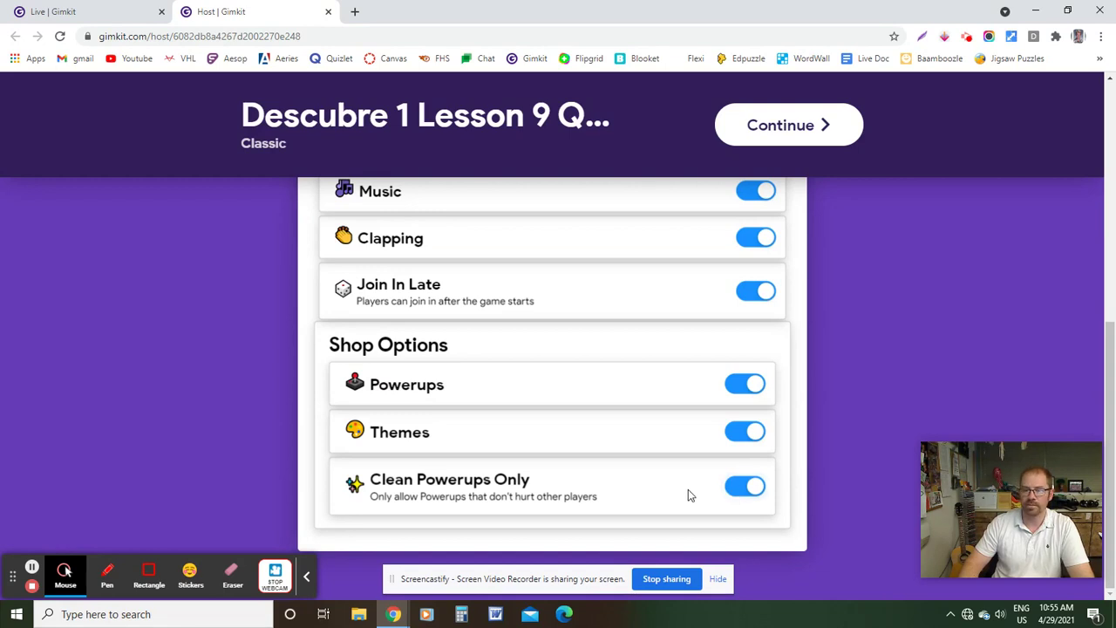
Review the game settings and close the Host | Gimkit tab to return to the Kits page
scroll(651, 466, "up", 5)
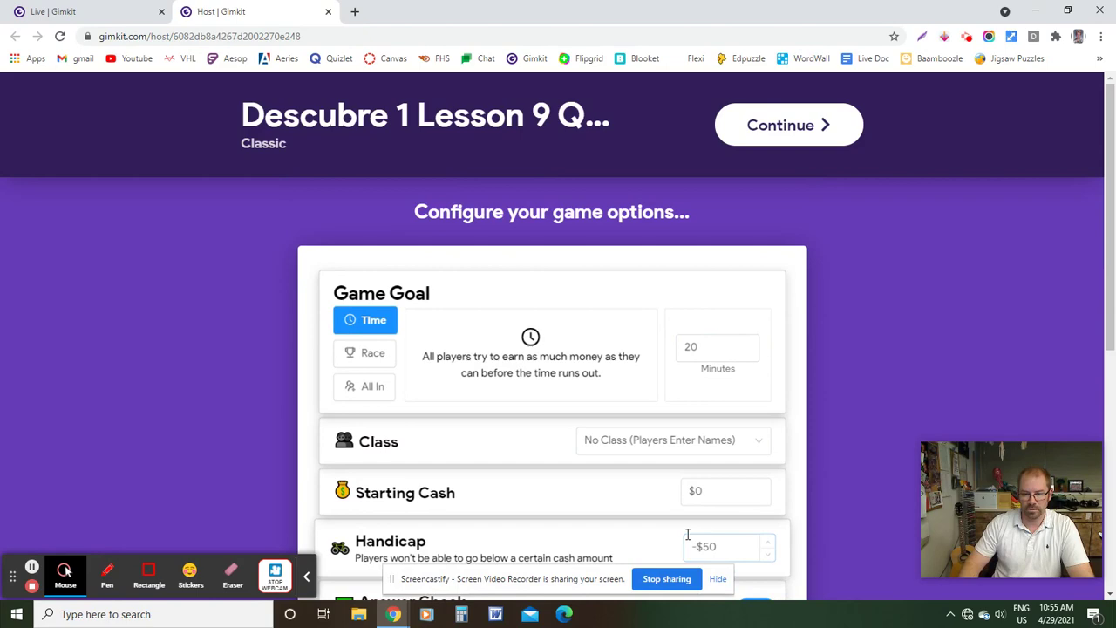
scroll(754, 537, "down", 5)
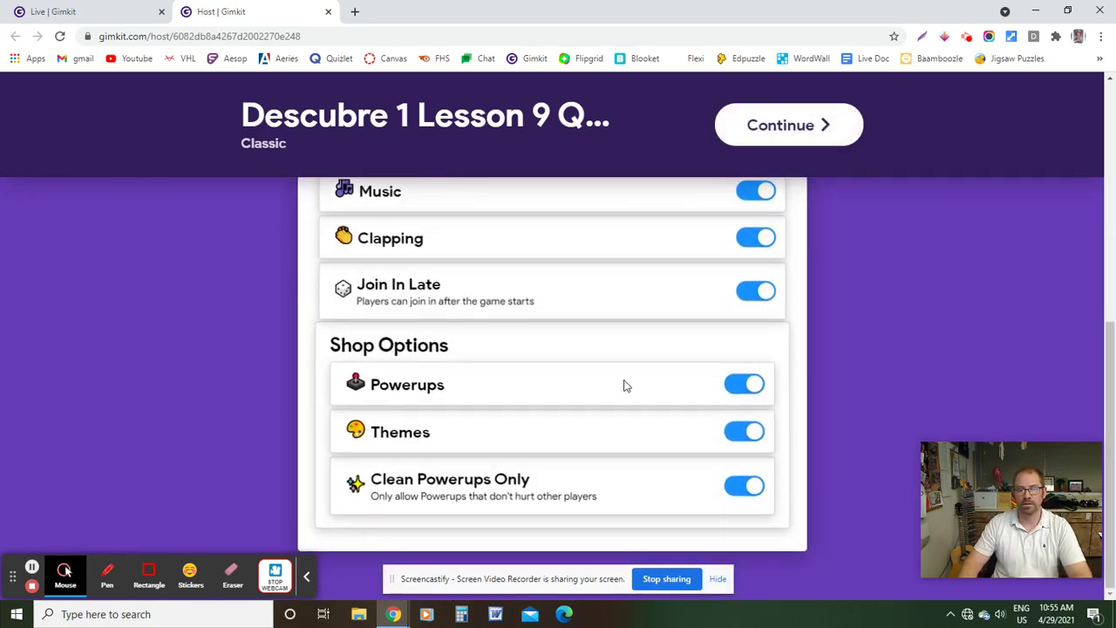
scroll(623, 383, "up", 5)
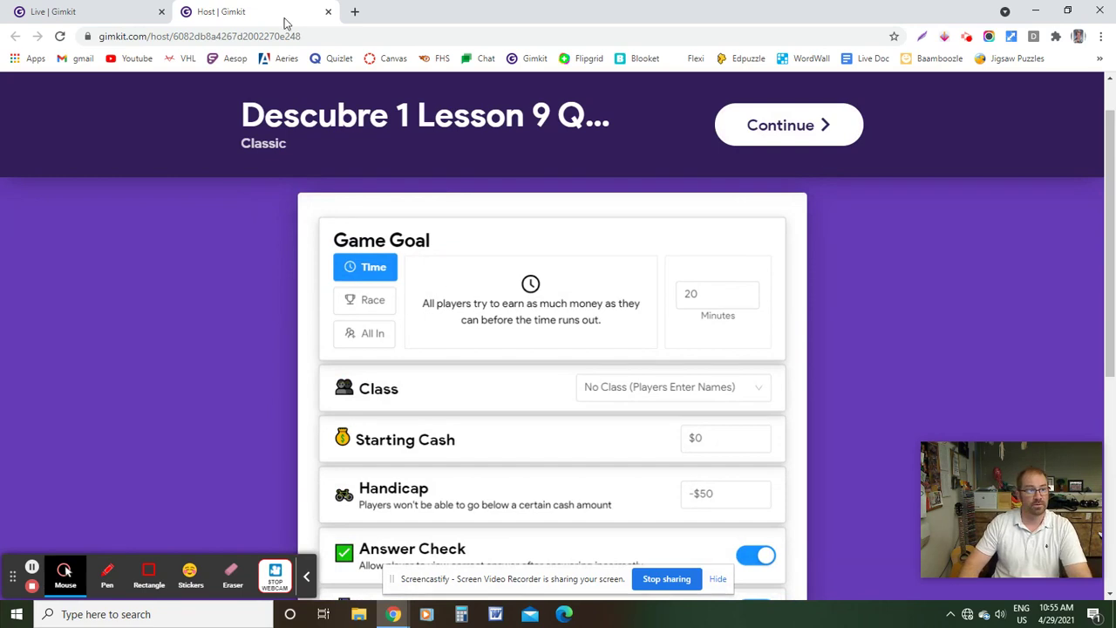
left_click(327, 14)
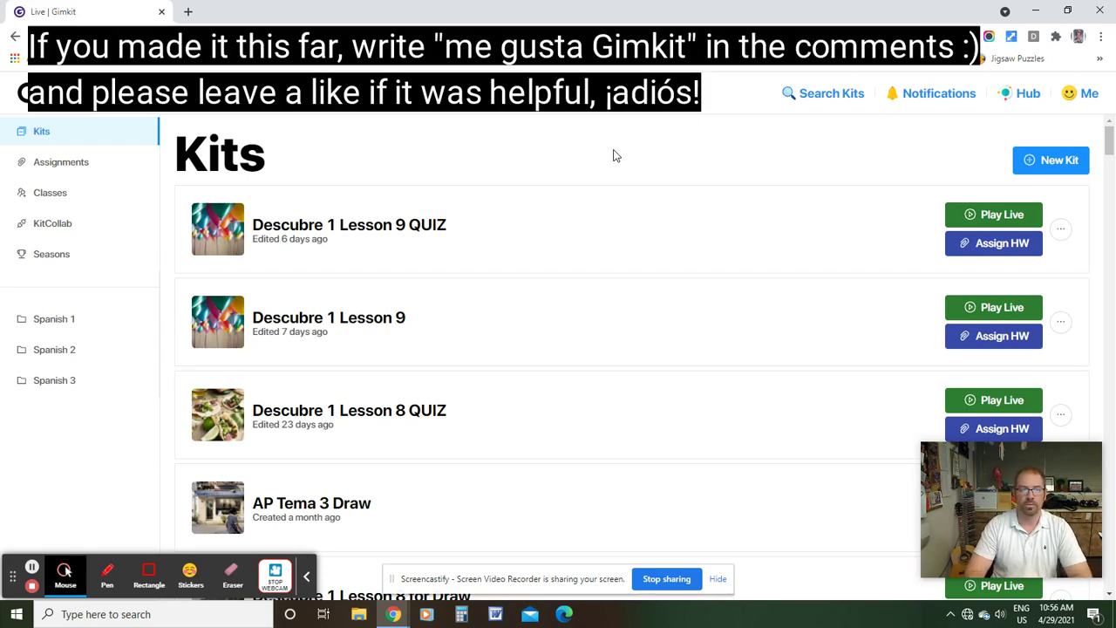
Go to the Assignments page from the sidebar
left_click(50, 166)
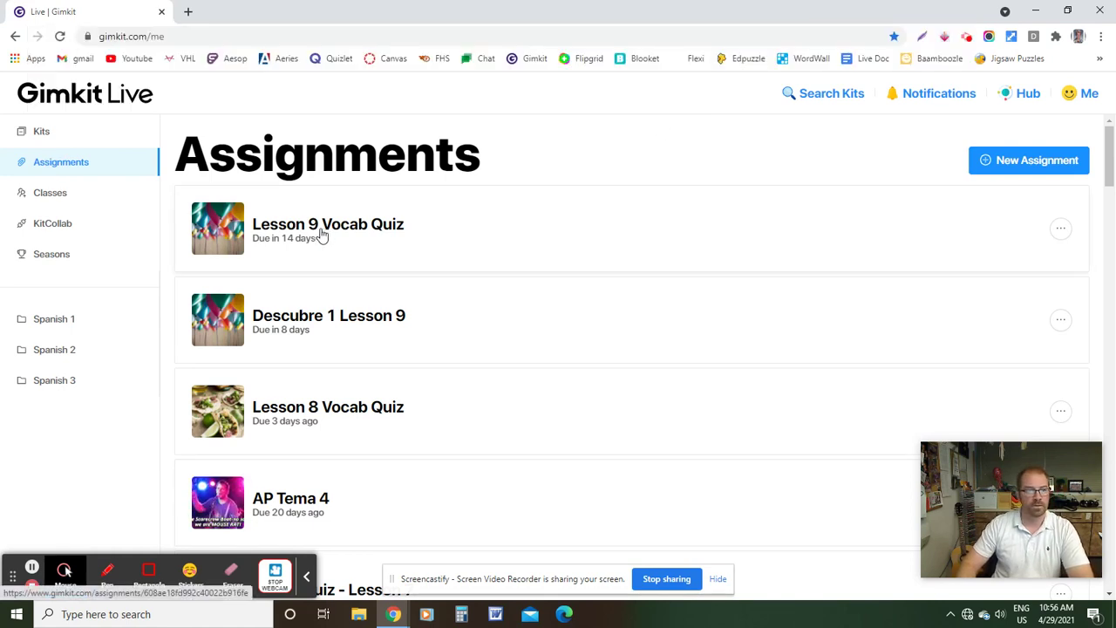
Start a new assignment for Descubre 1 Lesson 9 QUIZ with Target Cash $1,000,000 and show advanced options
left_click(1041, 166)
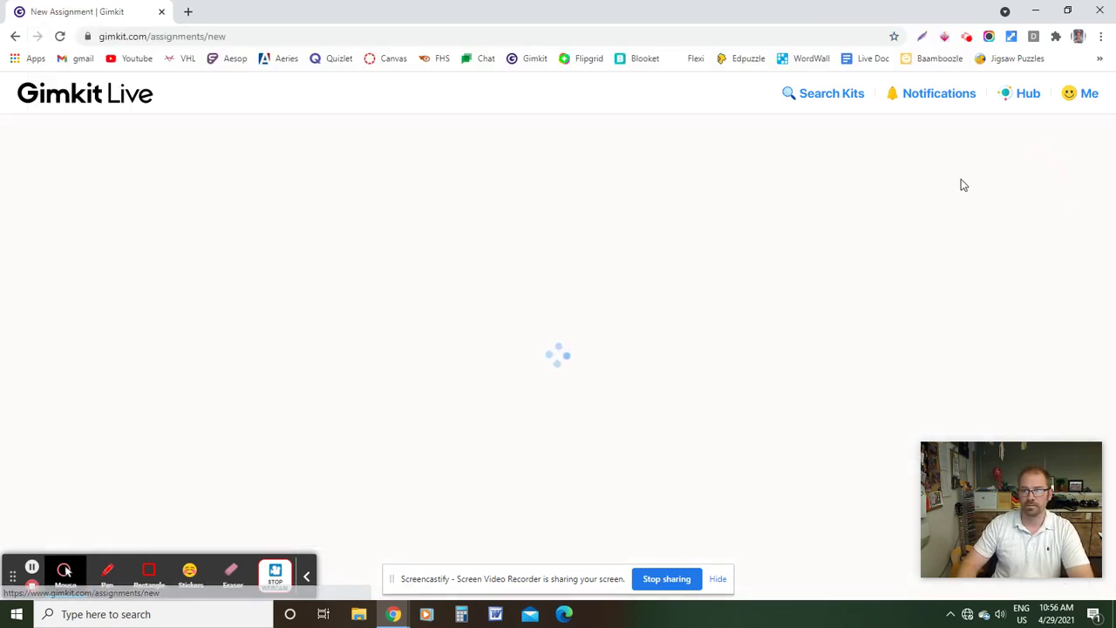
left_click(303, 401)
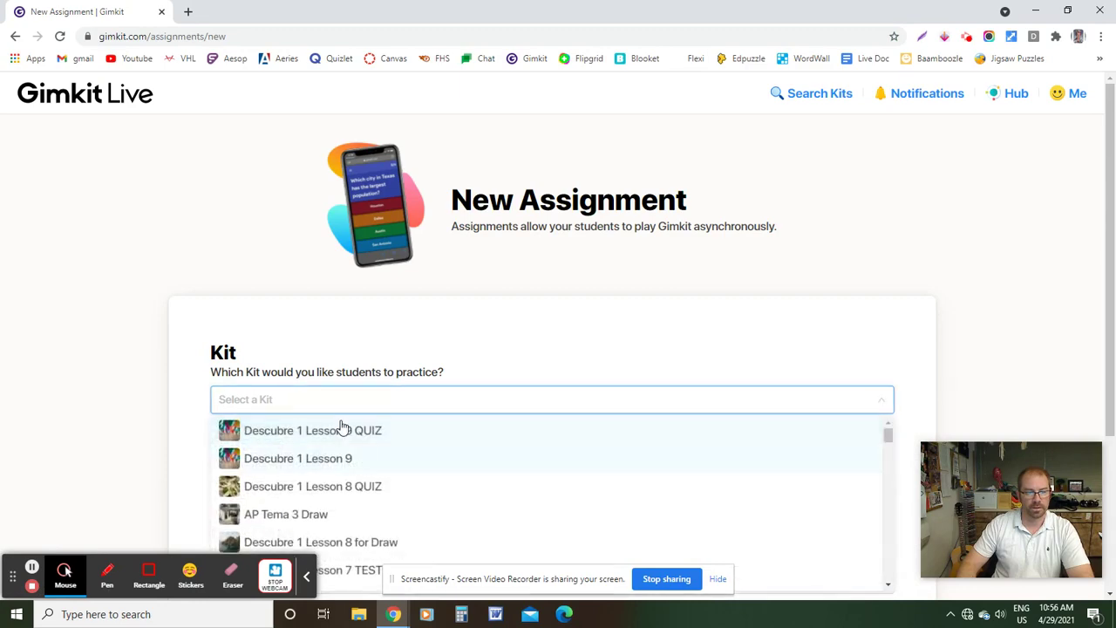
left_click(384, 434)
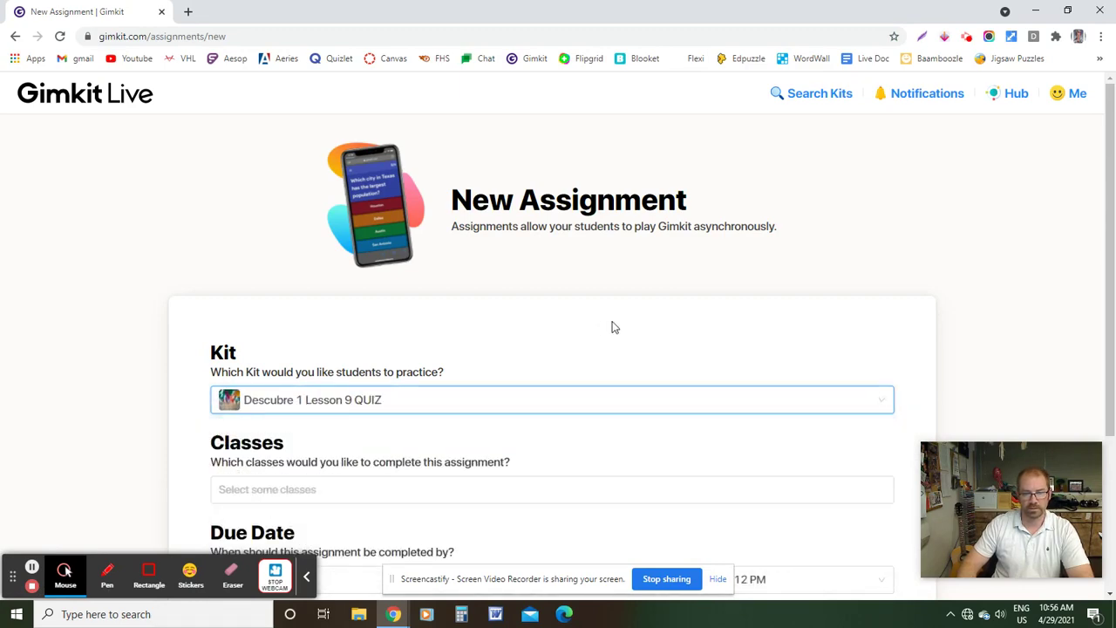
scroll(612, 324, "down", 3)
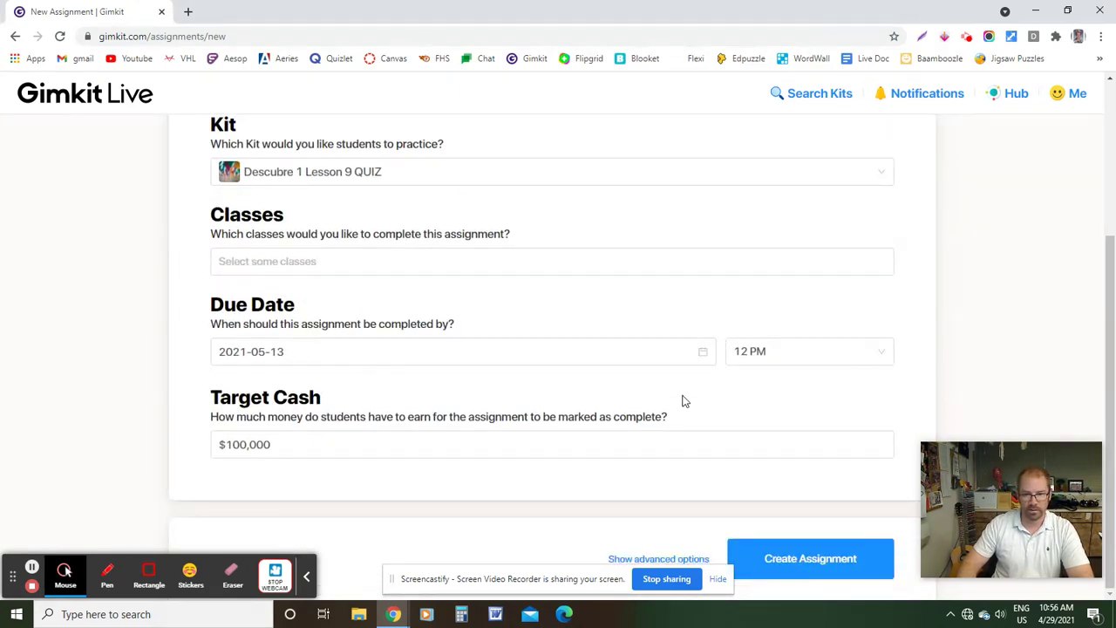
left_click(320, 444)
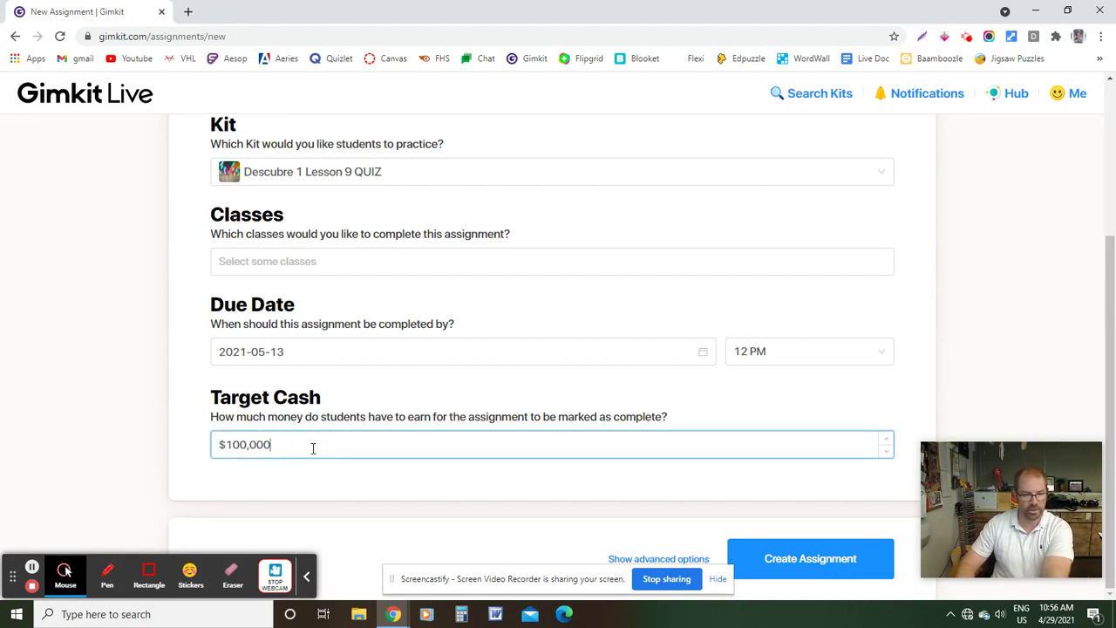
type("0")
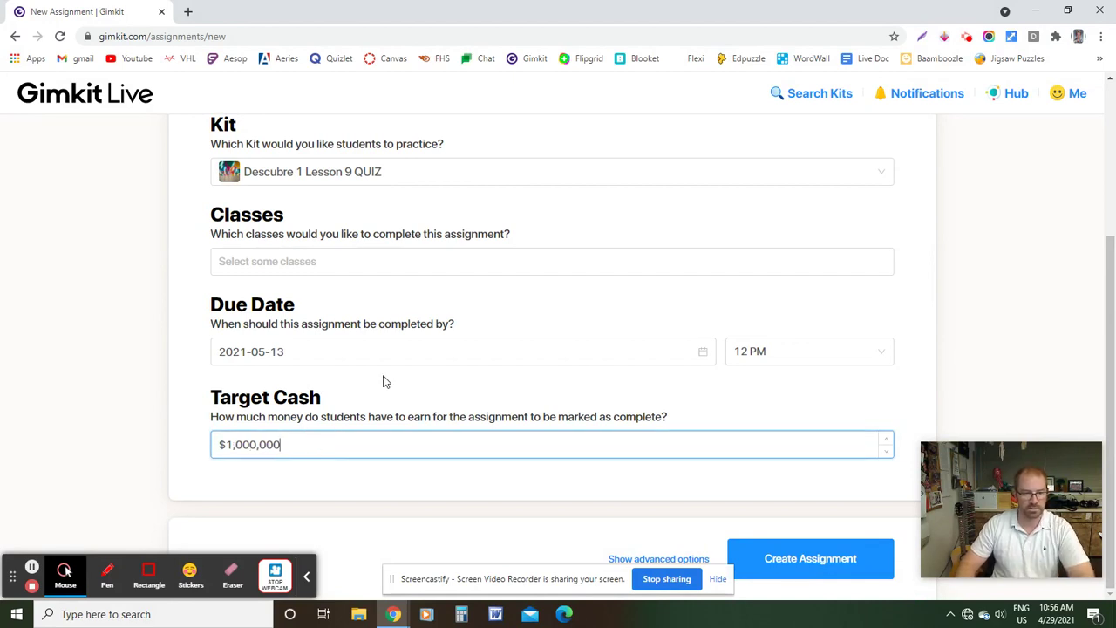
left_click(715, 581)
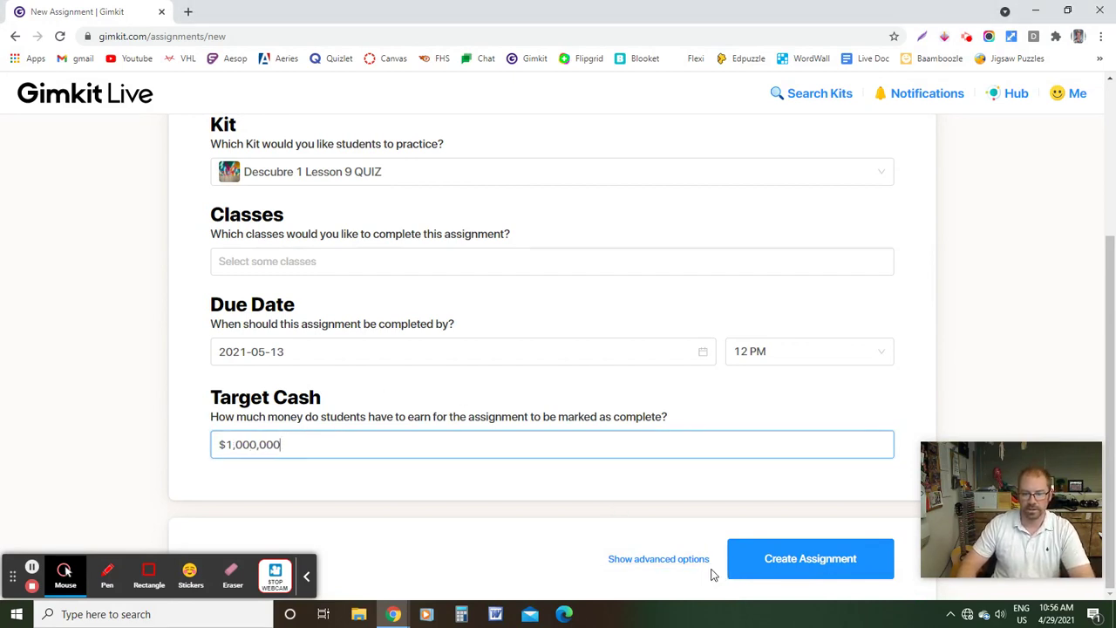
left_click(658, 561)
Change the assignment's Max Time from 60 to 20 minutes, then navigate back to gimkit.com/me
scroll(613, 366, "down", 3)
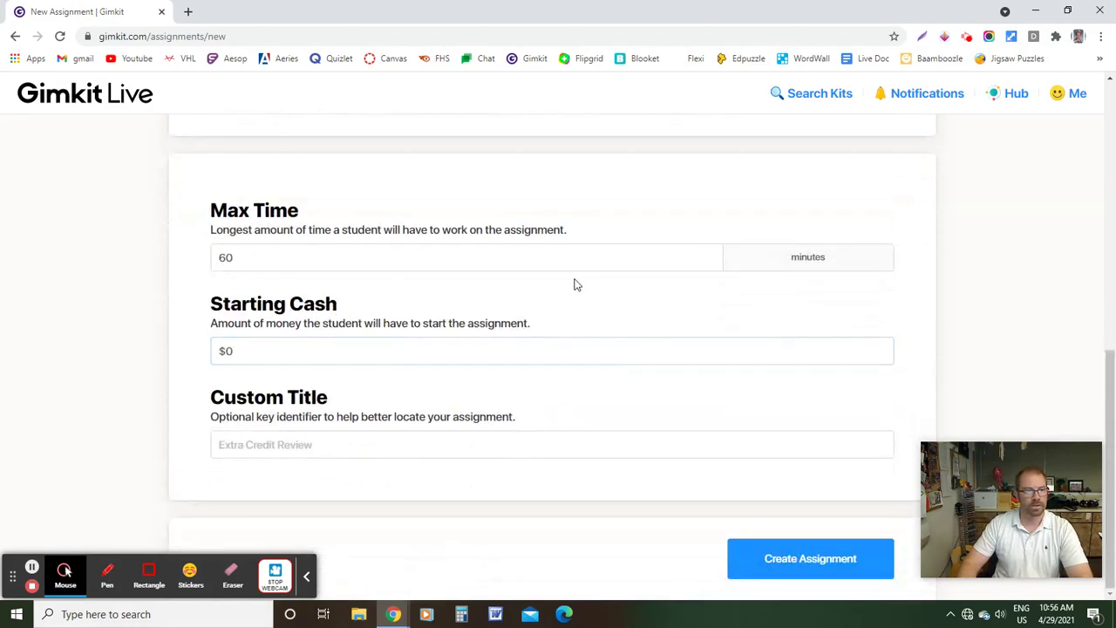
left_click_drag(287, 250, 78, 267)
type("20")
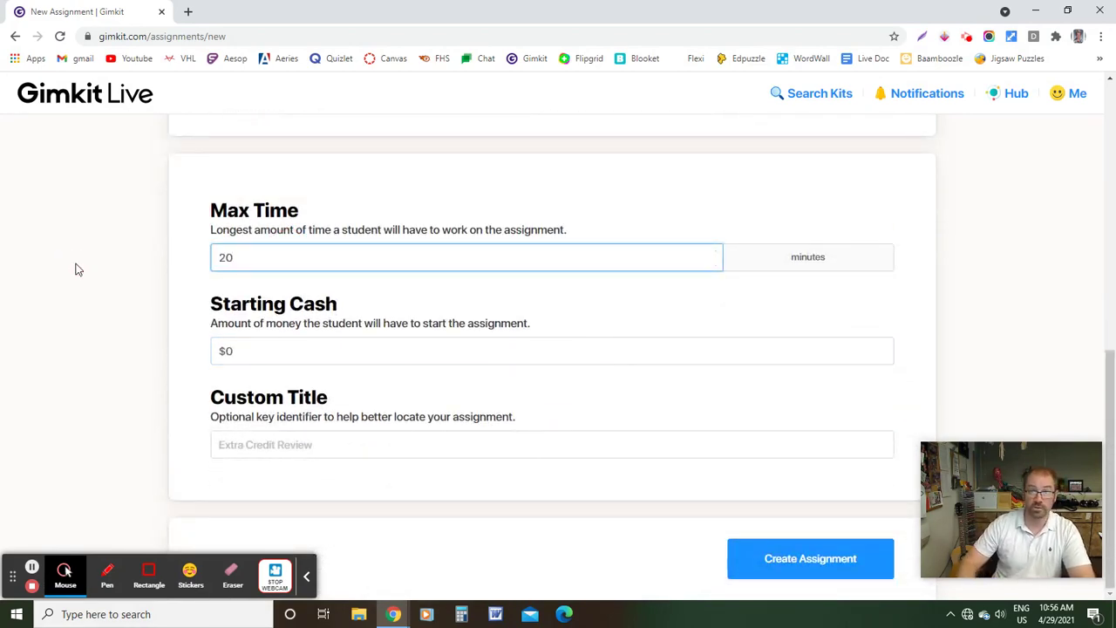
left_click(307, 438)
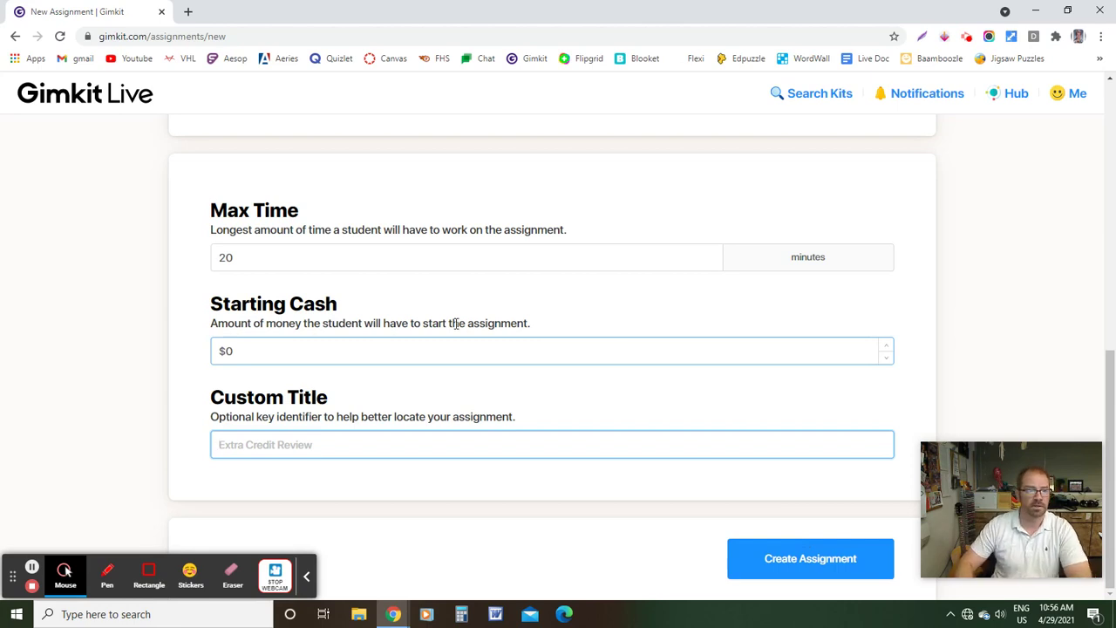
scroll(456, 322, "up", 4)
left_click(14, 38)
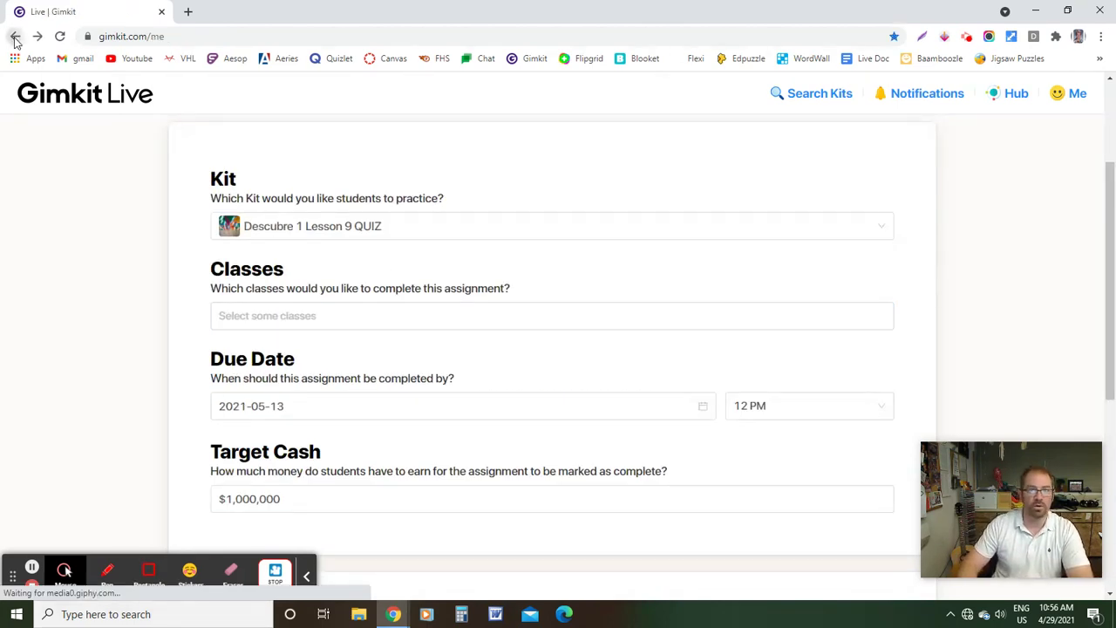